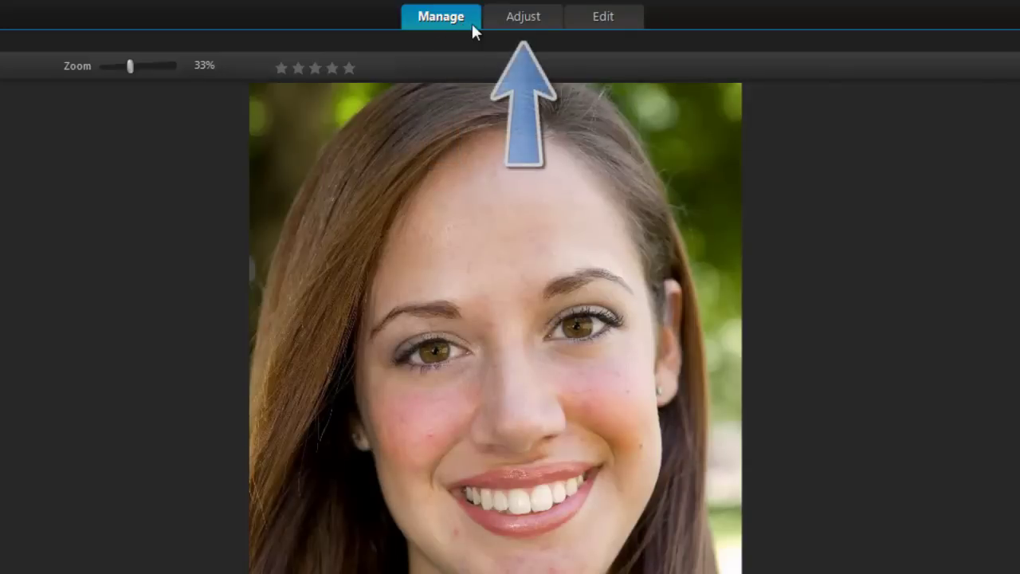
left_click(514, 19)
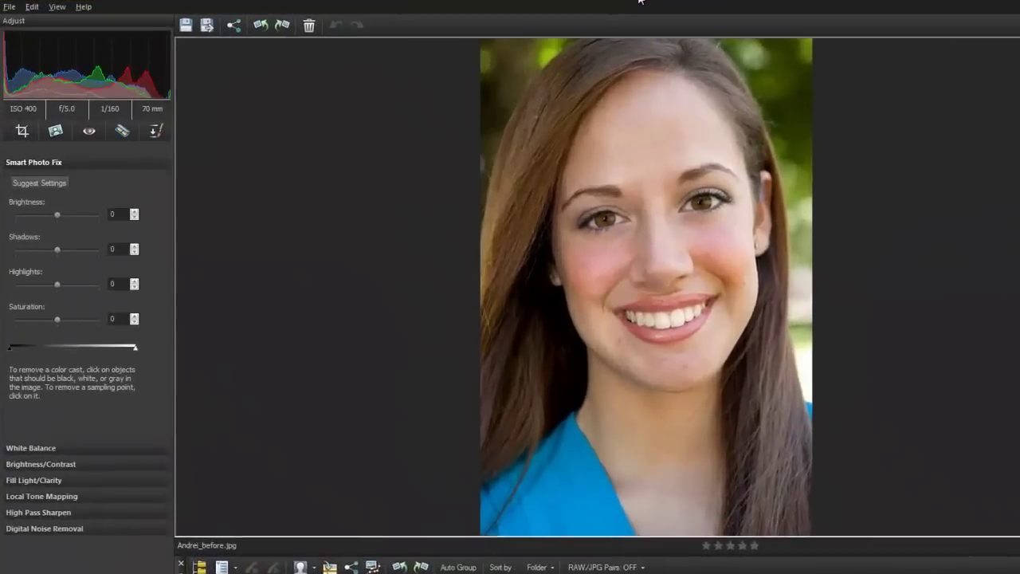
left_click(32, 383)
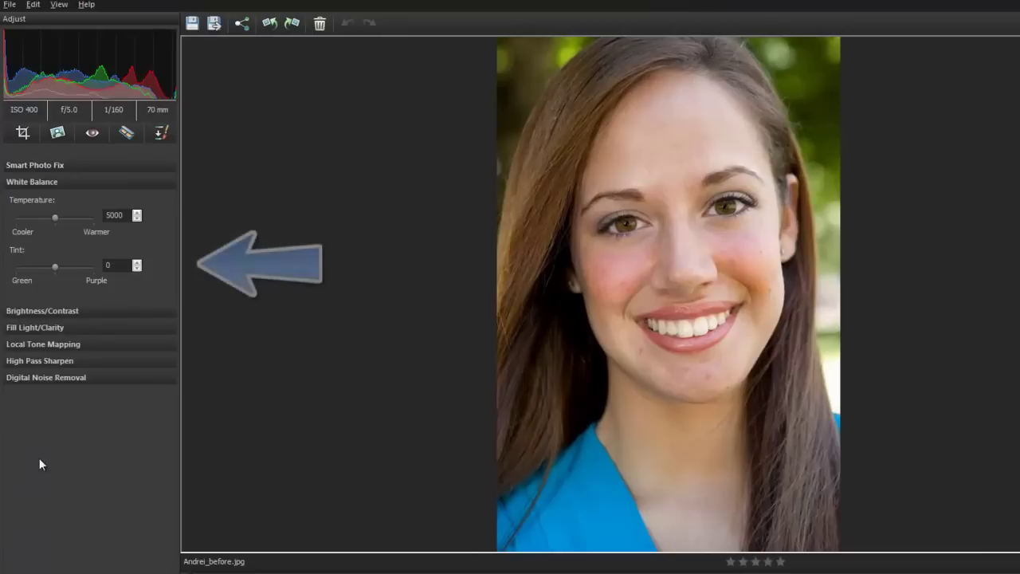
left_click(34, 310)
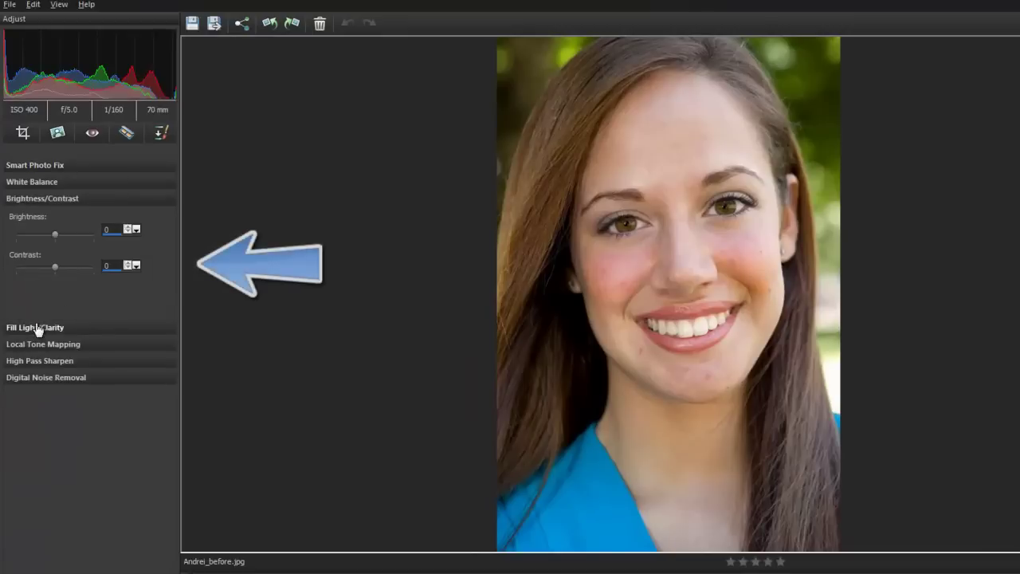
left_click(36, 327)
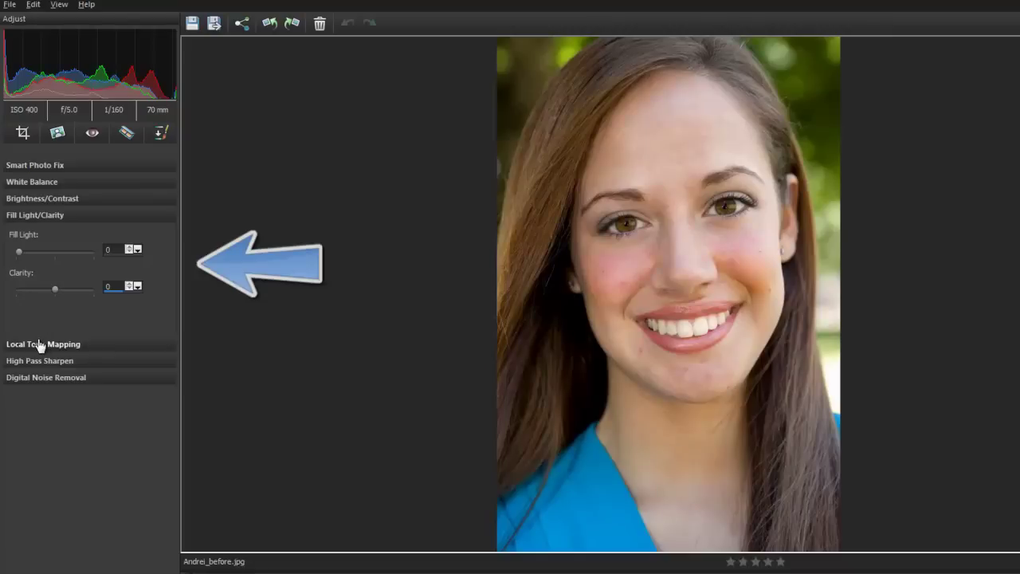
left_click(37, 343)
left_click(41, 361)
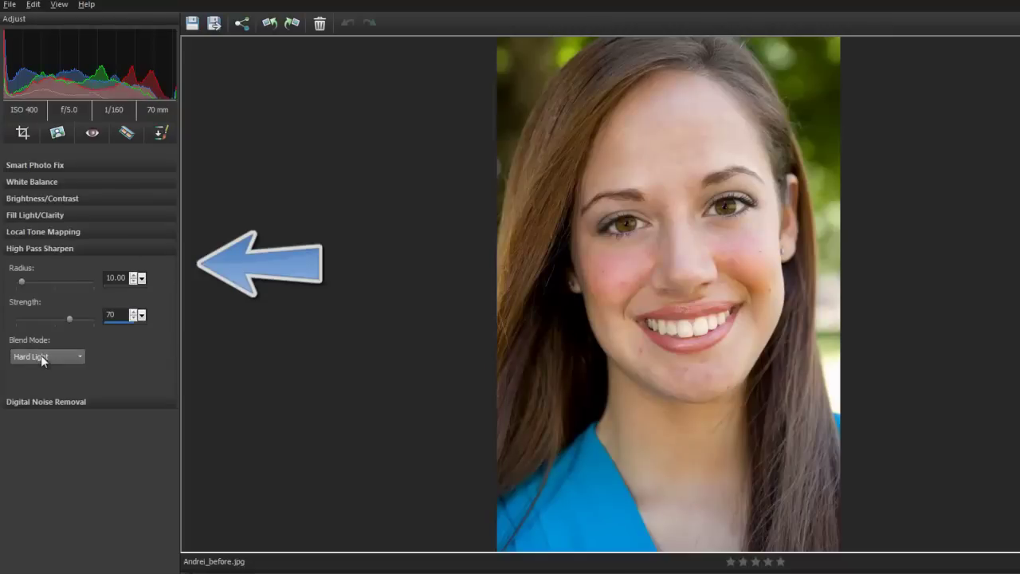
left_click(51, 399)
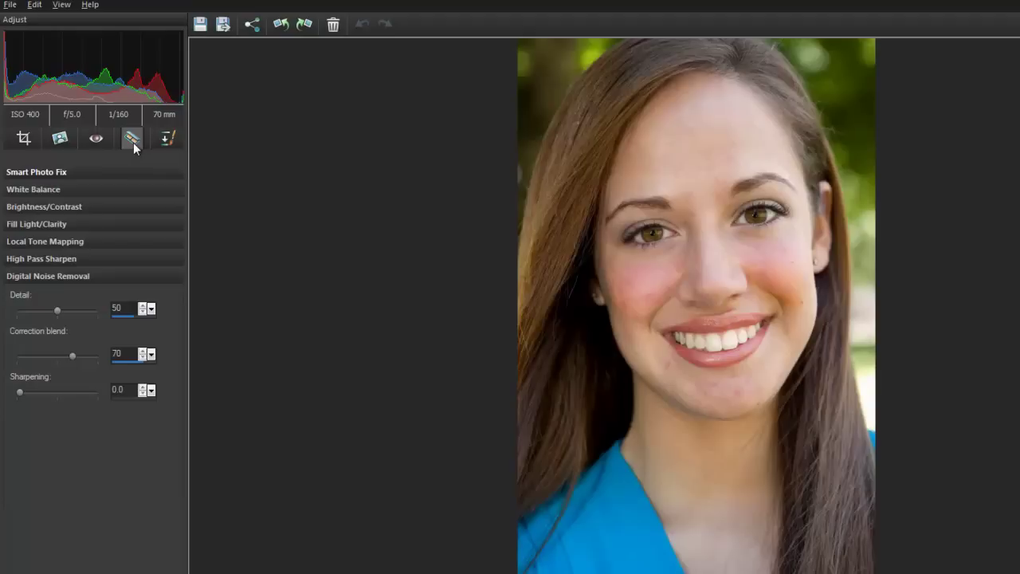
Pick the Makeover Blemish Fixer and remove the blemish on the cheek beside the mouth.
left_click(133, 142)
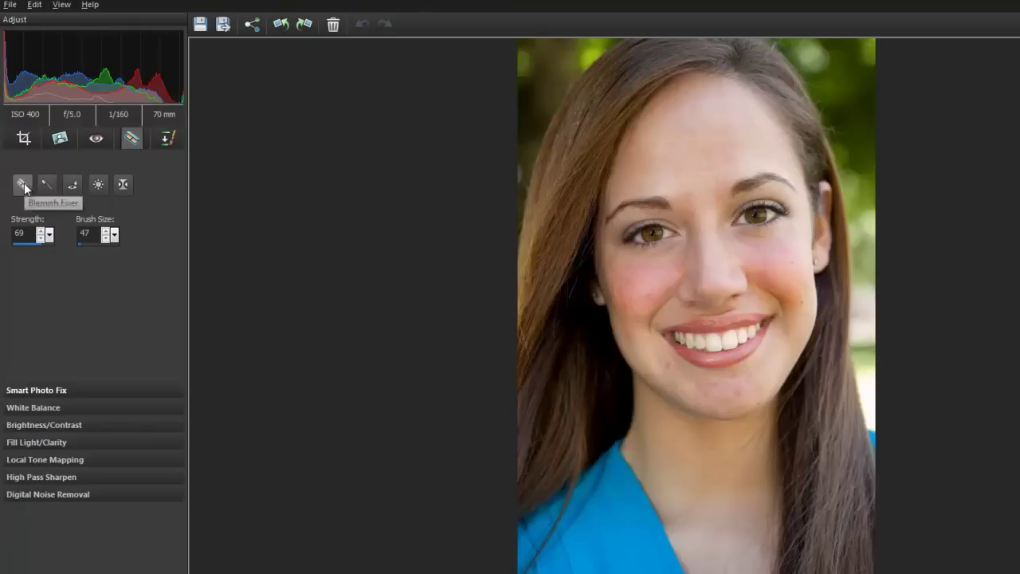
left_click(24, 186)
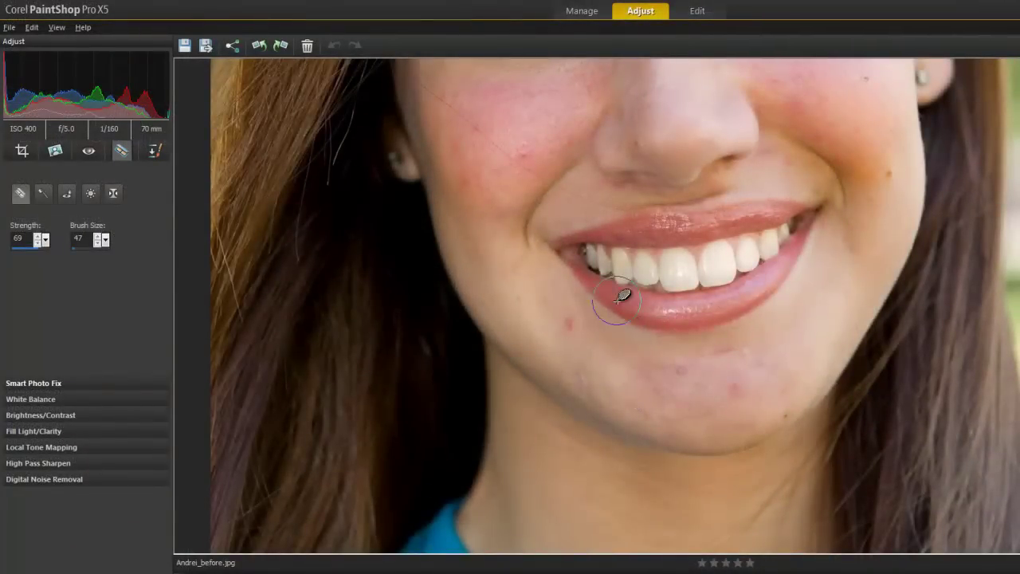
scroll(612, 295, "up", 2)
scroll(615, 359, "up", 2)
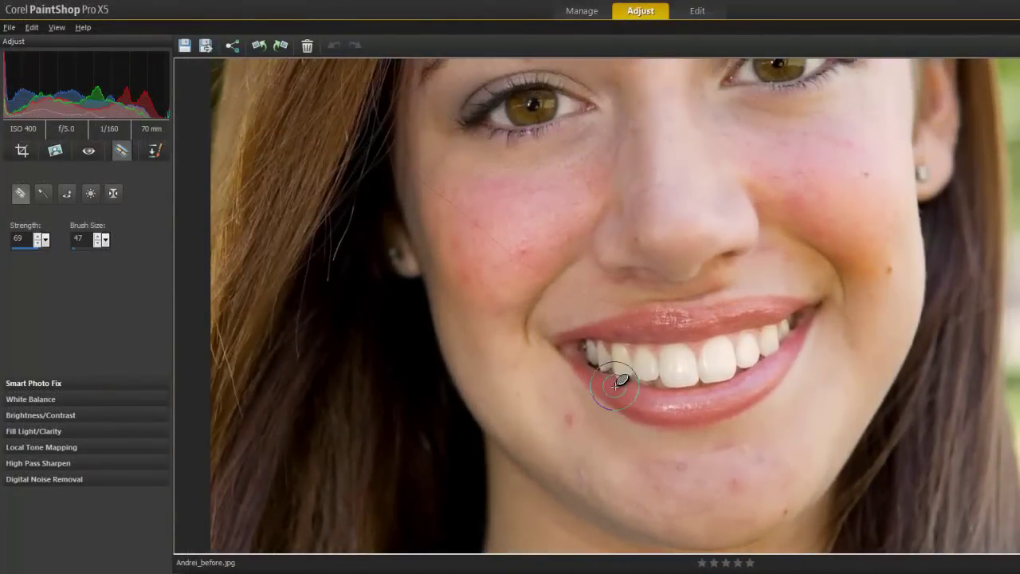
left_click(526, 379)
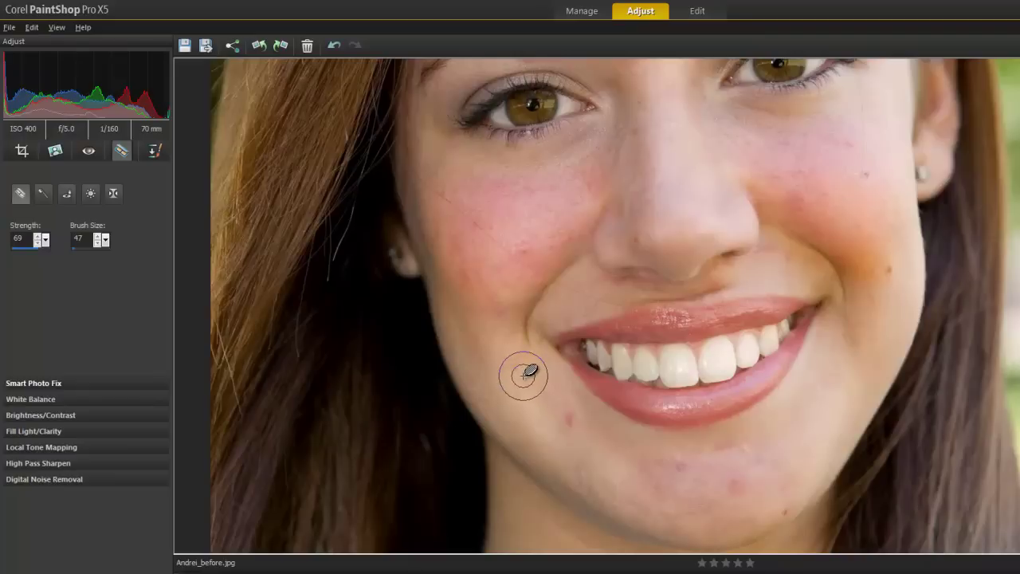
Resize the Blemish Fixer brush and remove the spot on the chin.
key("alt")
scroll(524, 377, "up", 5)
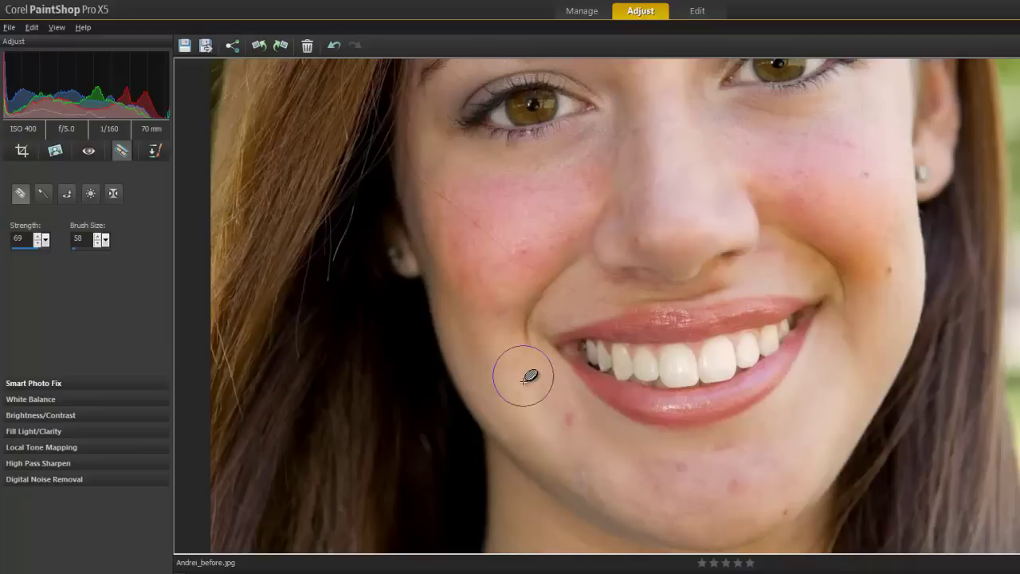
scroll(528, 375, "down", 6)
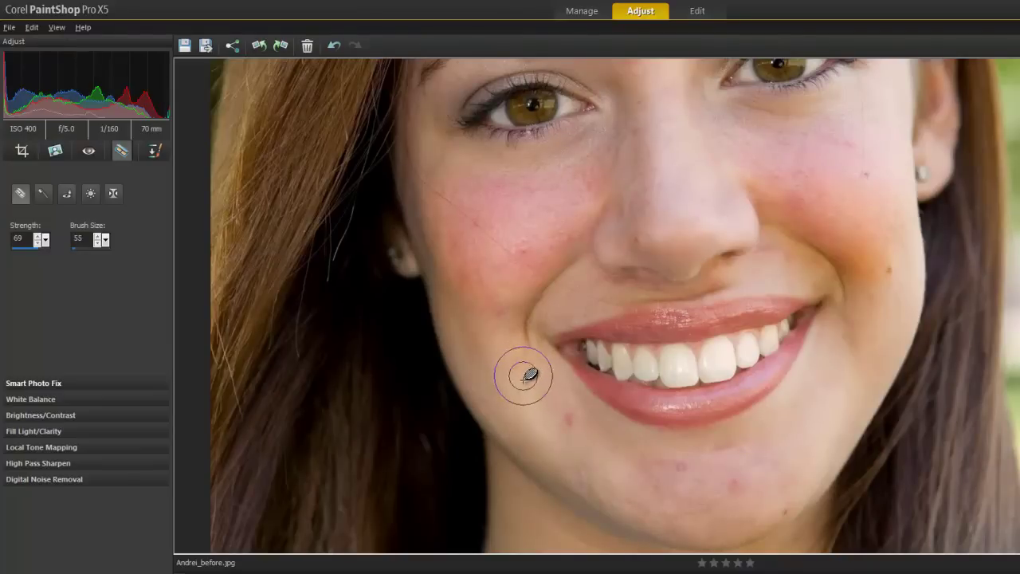
scroll(528, 372, "down", 4)
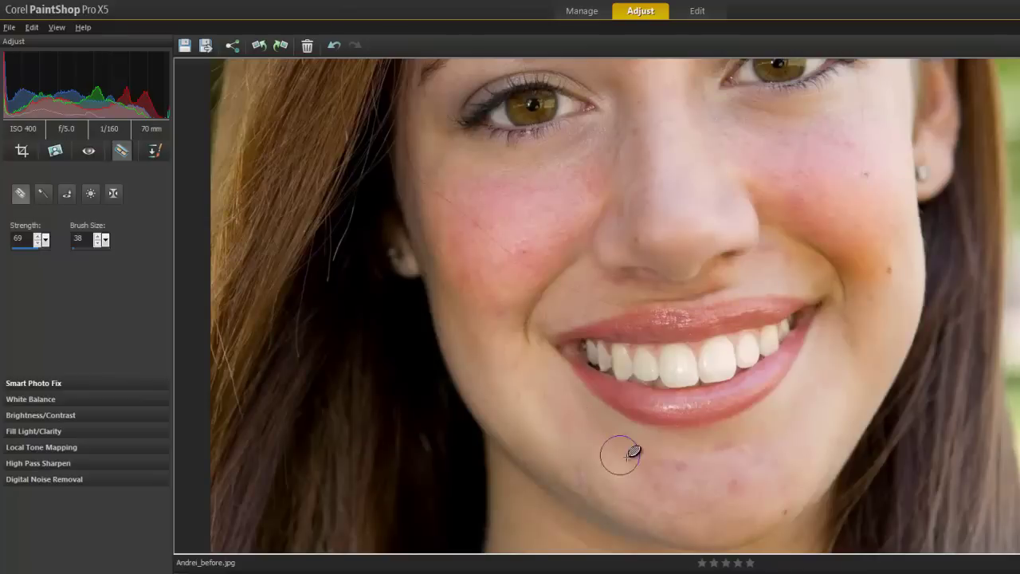
left_click(735, 484)
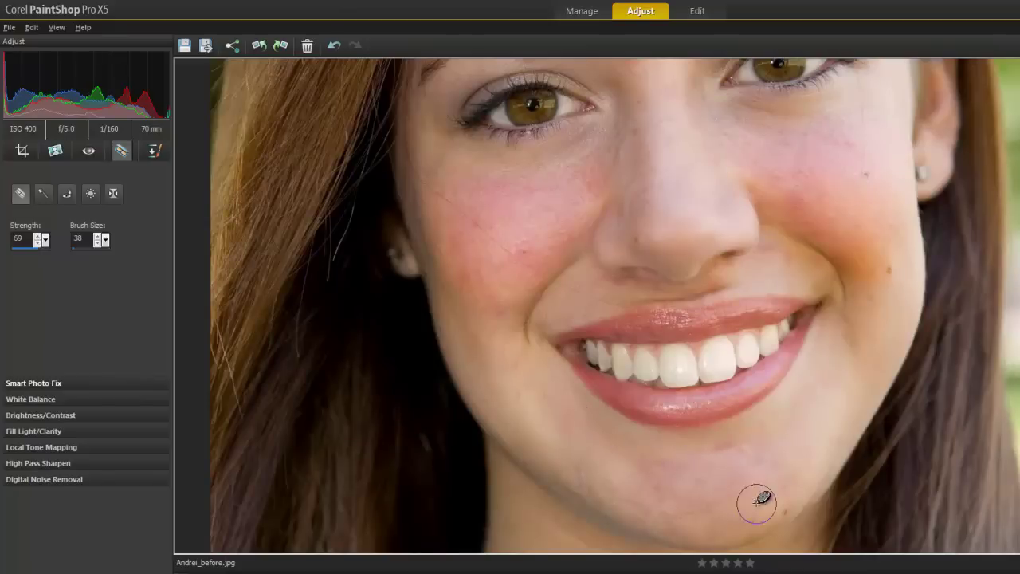
key("bracketleft")
scroll(542, 343, "up", 3)
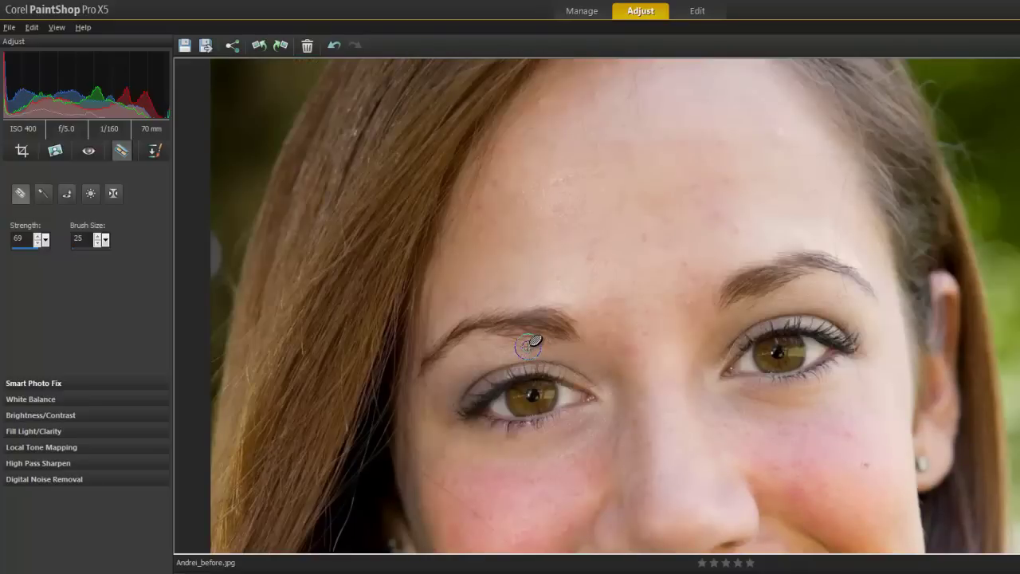
scroll(447, 302, "down", 3)
key("bracketleft")
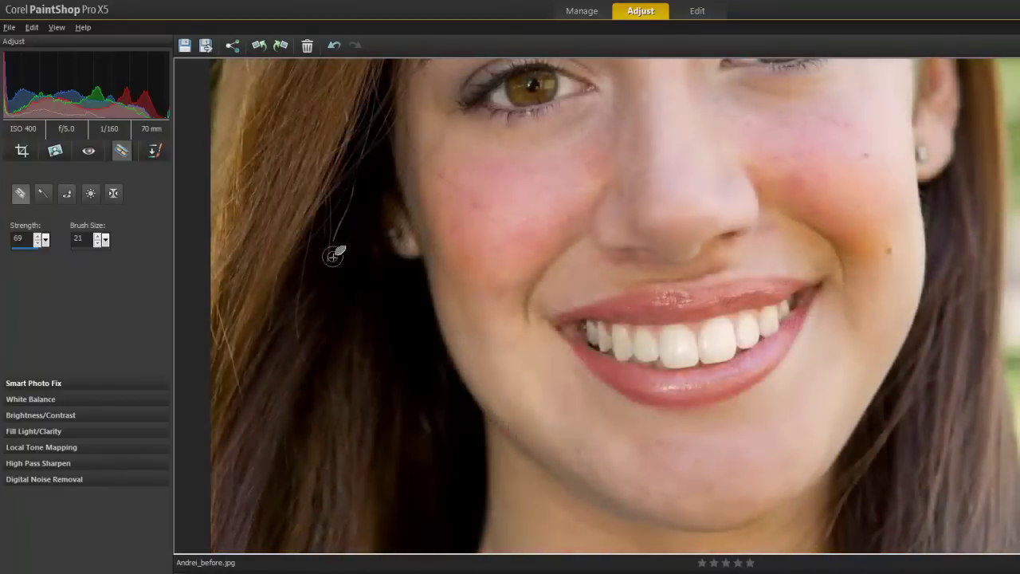
Whiten the teeth with the Toothbrush at strength 70, then undo and redo to compare.
left_click(45, 199)
left_click(45, 239)
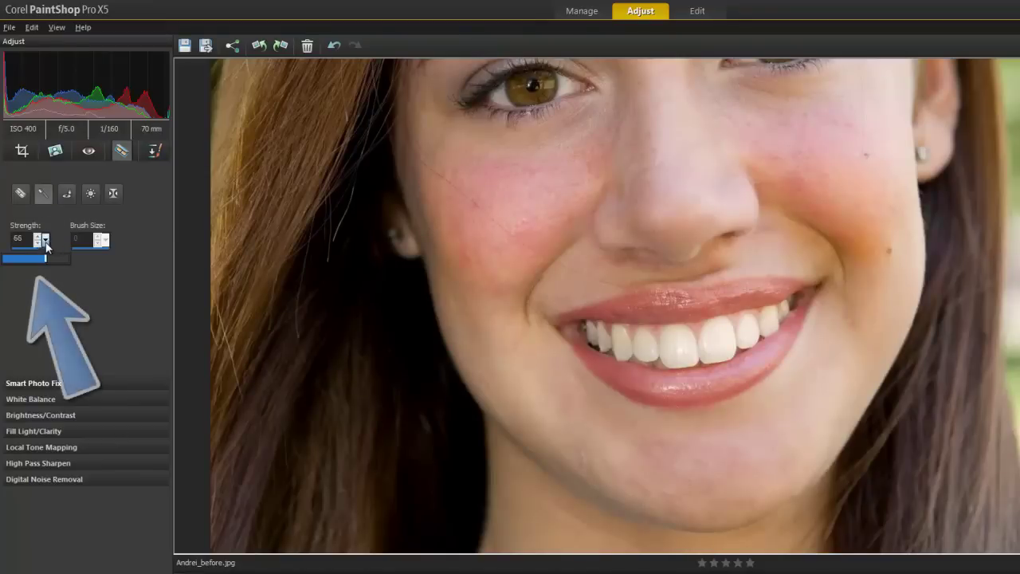
left_click_drag(45, 247, 49, 249)
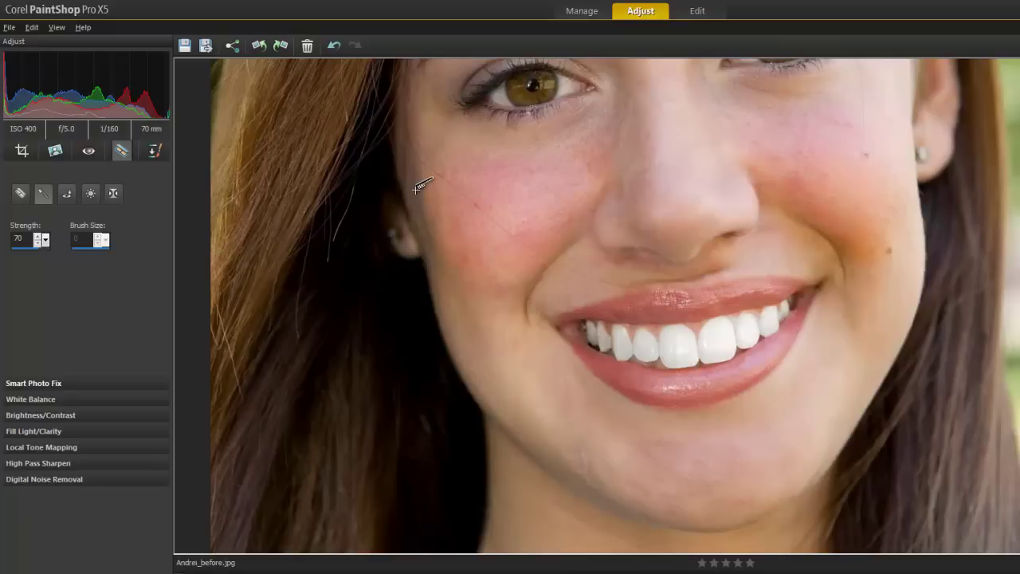
left_click(336, 50)
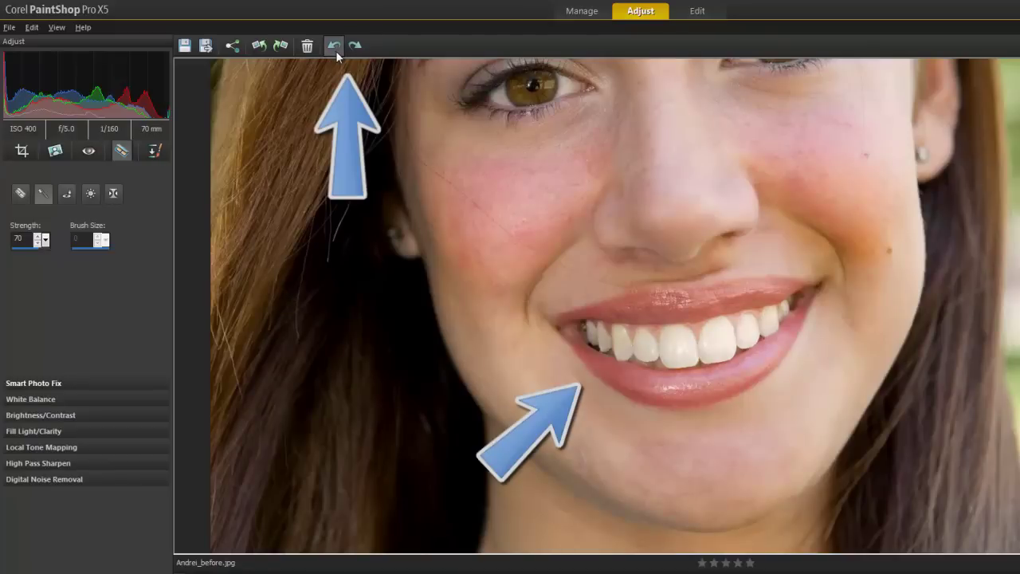
left_click(355, 47)
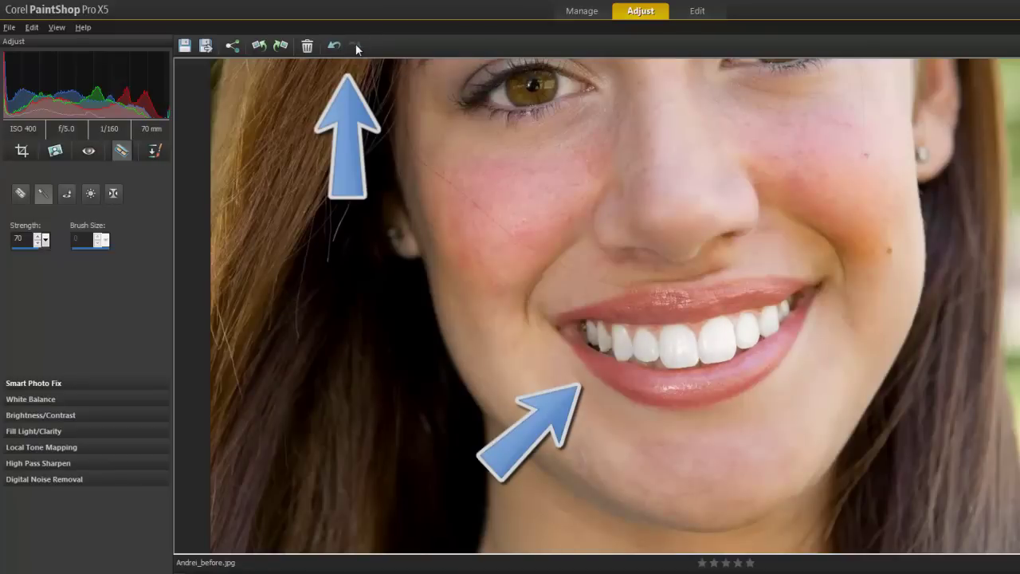
Save the retouched portrait under the new name Andrei_after.
left_click(16, 32)
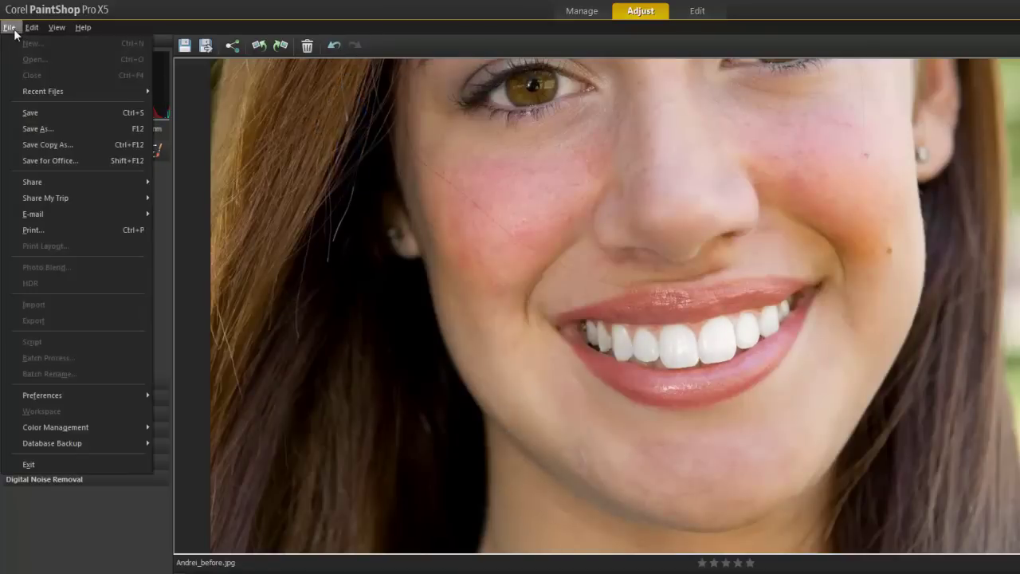
left_click(68, 128)
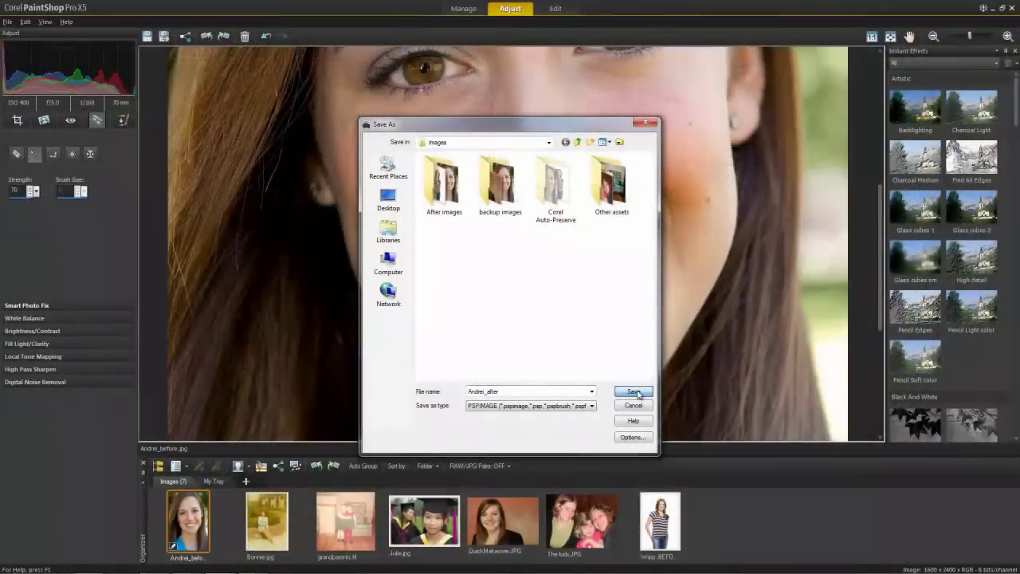
left_click(636, 391)
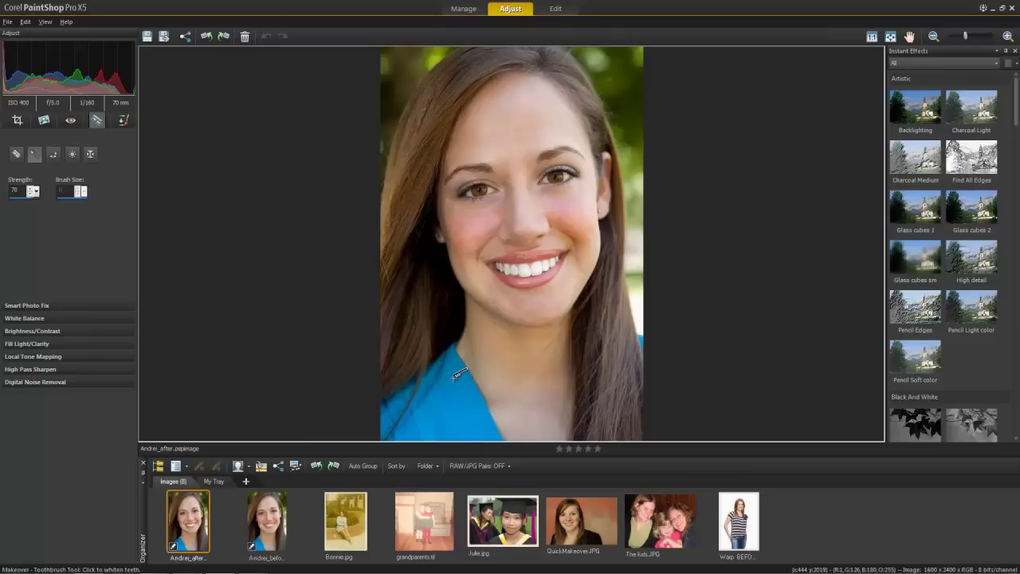
In the Edit workspace, duplicate the Background layer and name the copy 'Skin Smoothing'.
left_click(556, 9)
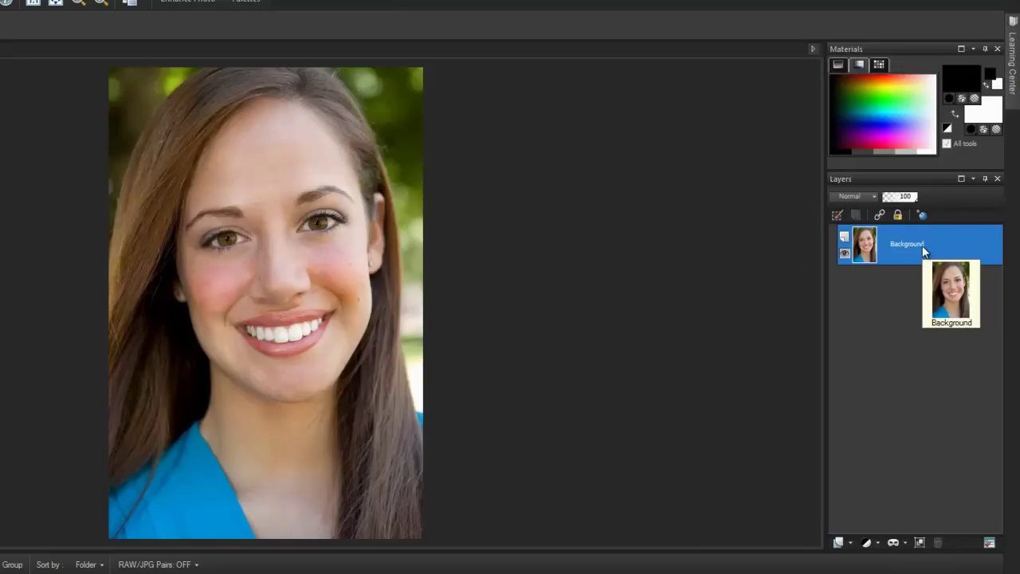
right_click(923, 250)
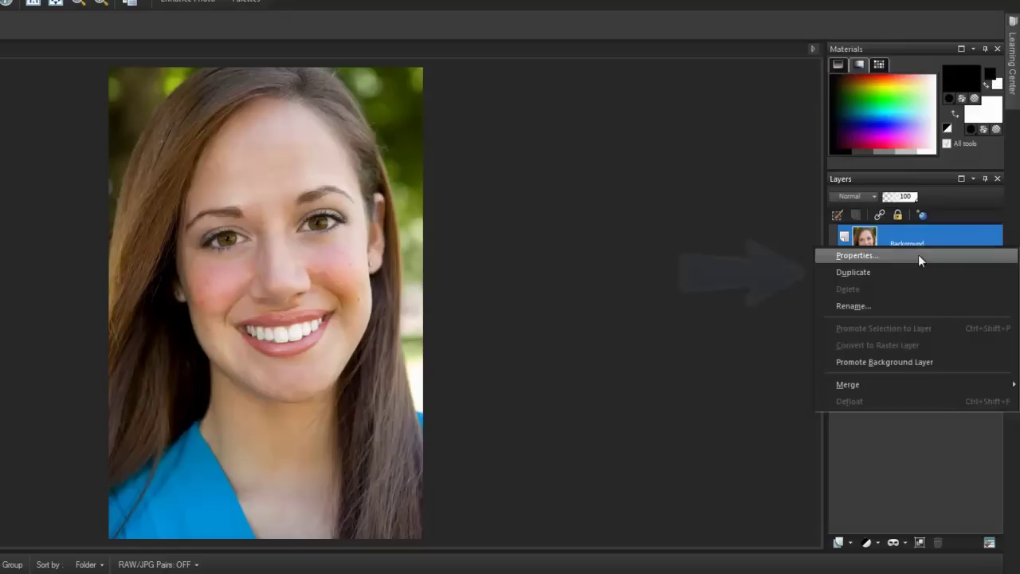
left_click(905, 276)
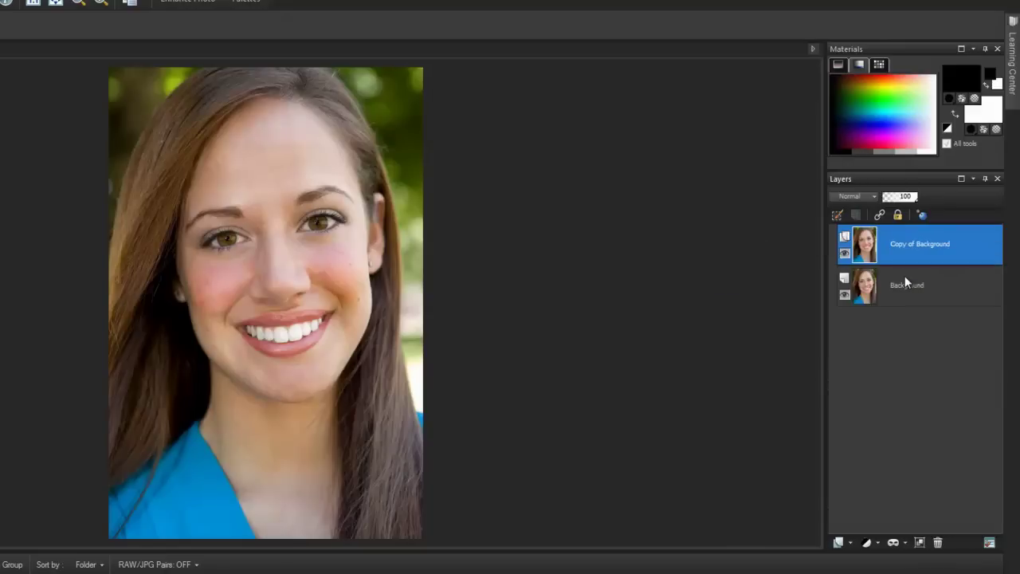
left_click(919, 243)
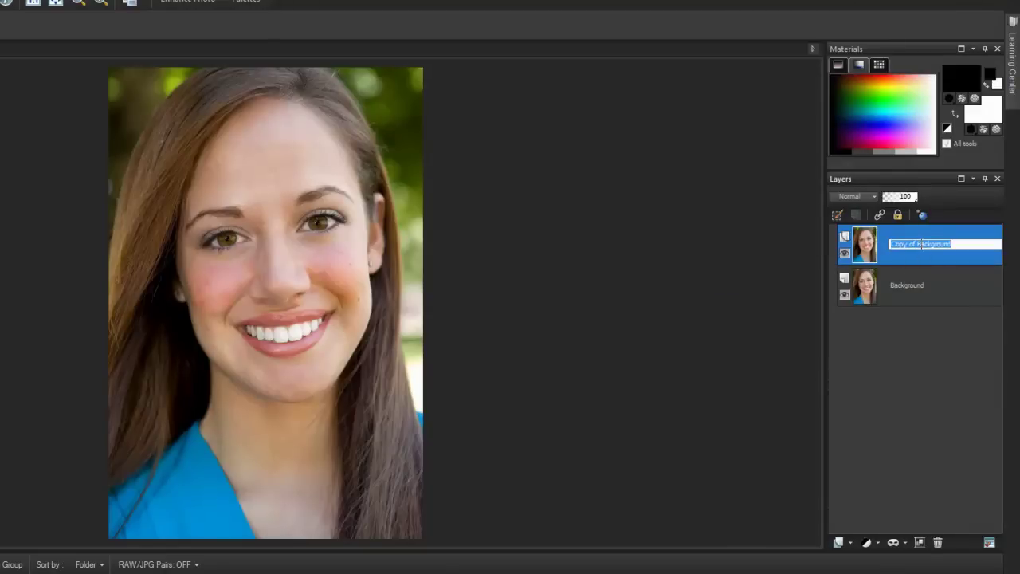
type("Skin s")
key("Return")
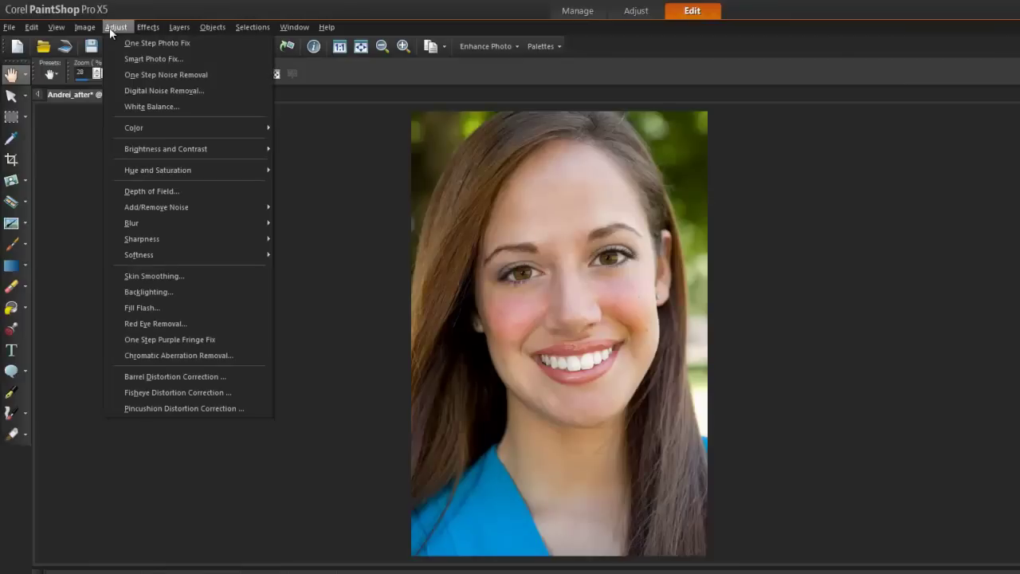
Apply the Skin Smoothing adjustment to the Skin Smoothing layer and zoom in on the face.
left_click(212, 276)
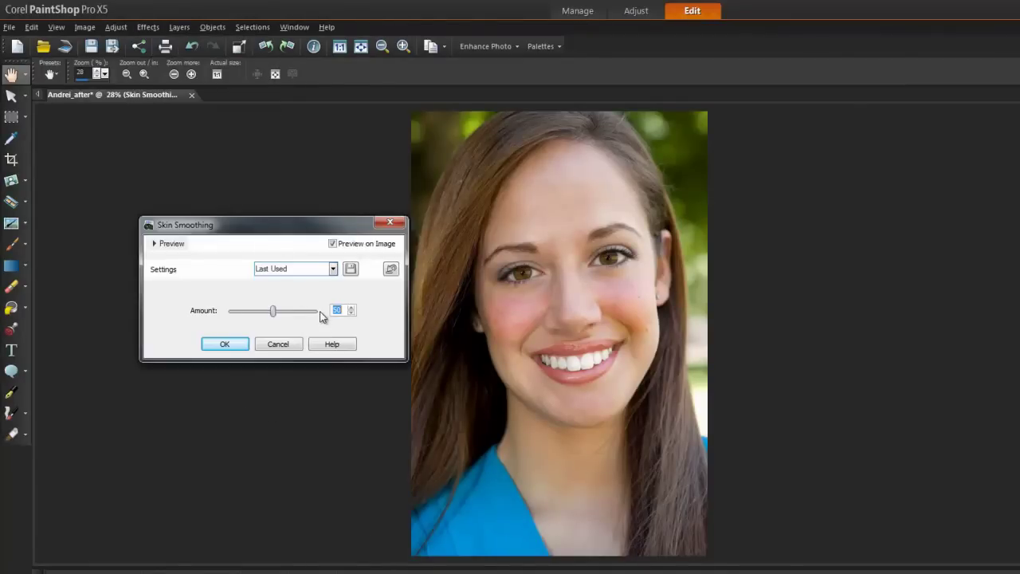
left_click(242, 345)
left_click(244, 348)
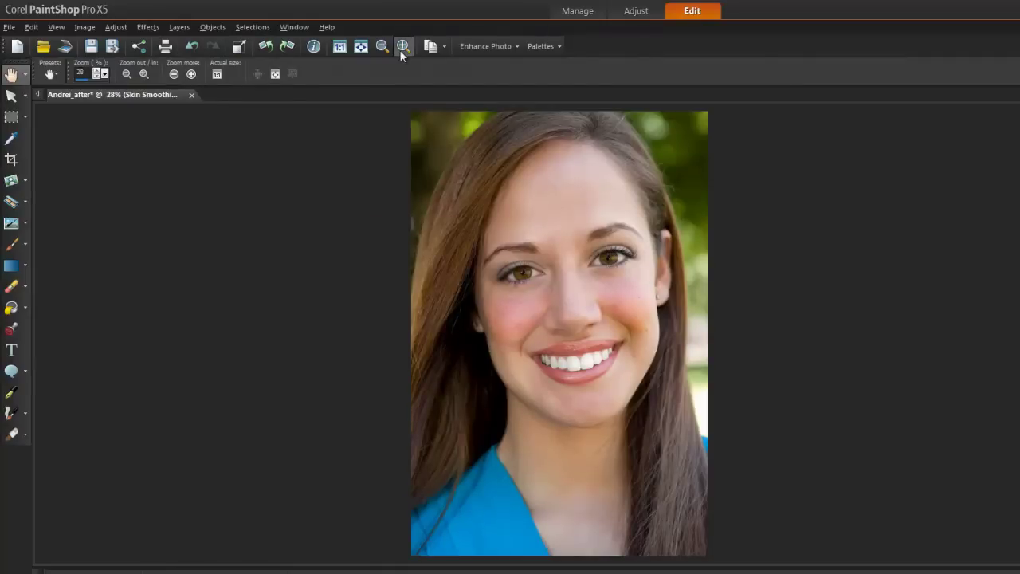
left_click(340, 46)
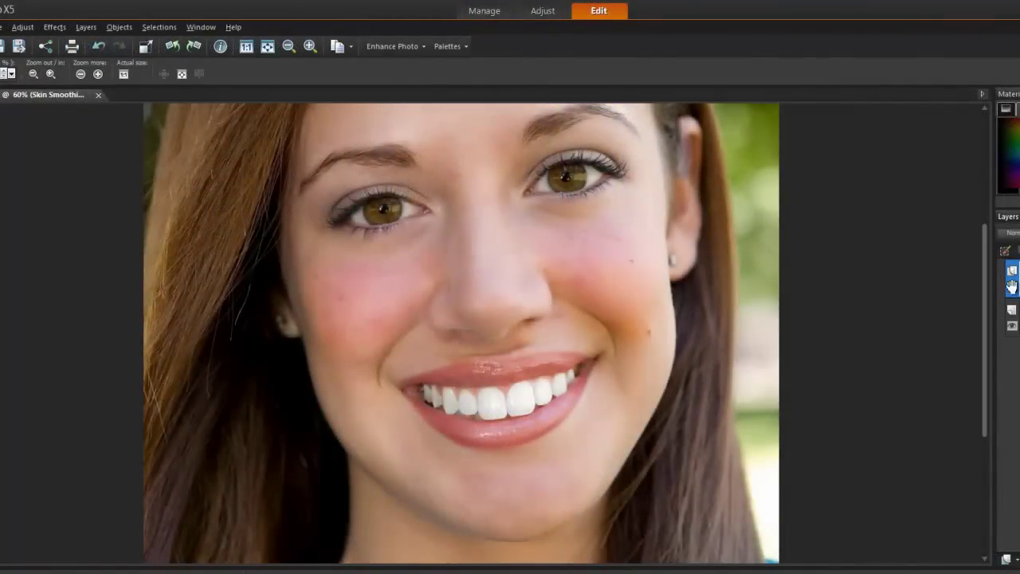
Set up the Scratch Remover from Retouch and Restore with width 20.
scroll(442, 310, "up", 1)
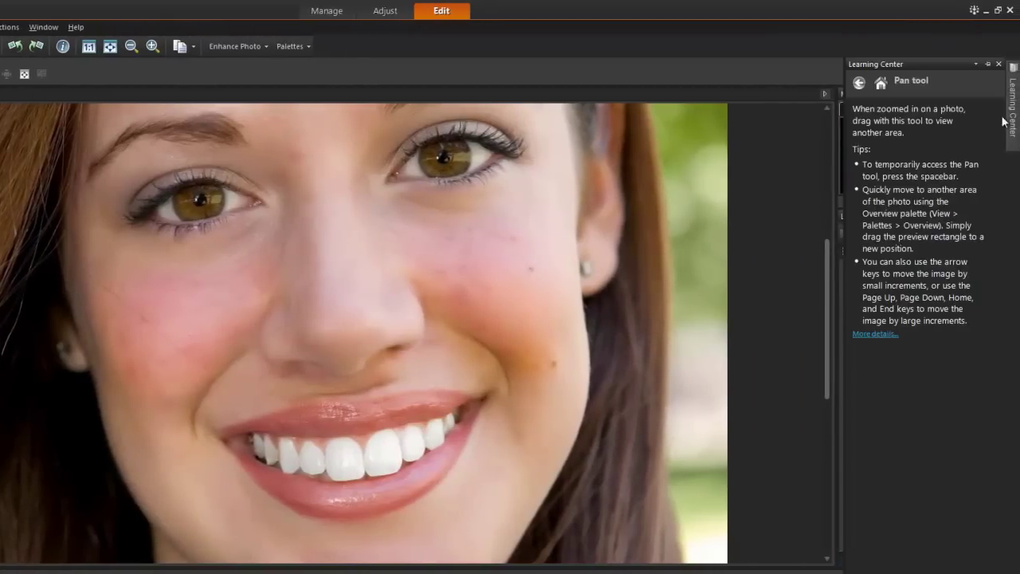
left_click(879, 82)
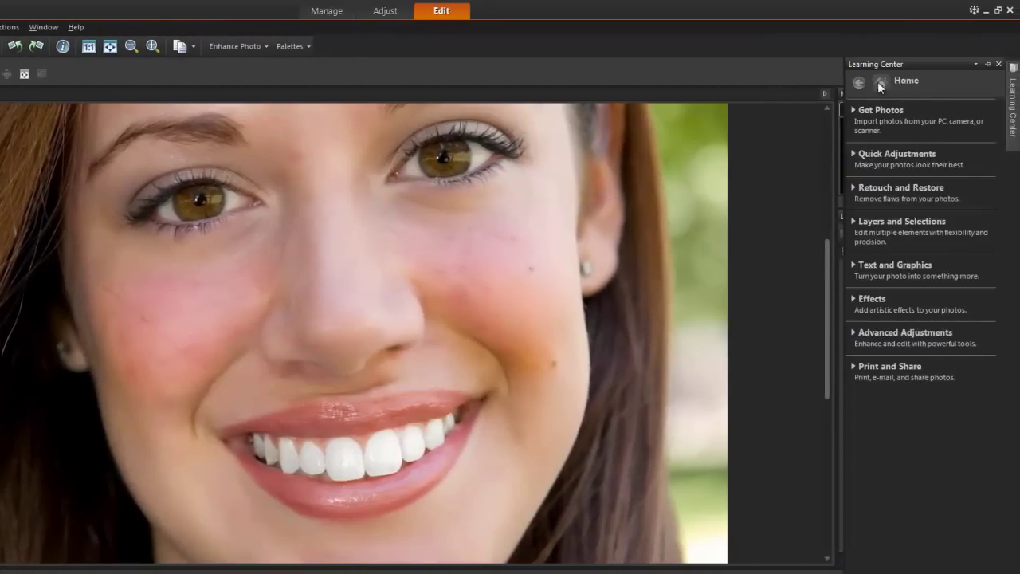
left_click(956, 200)
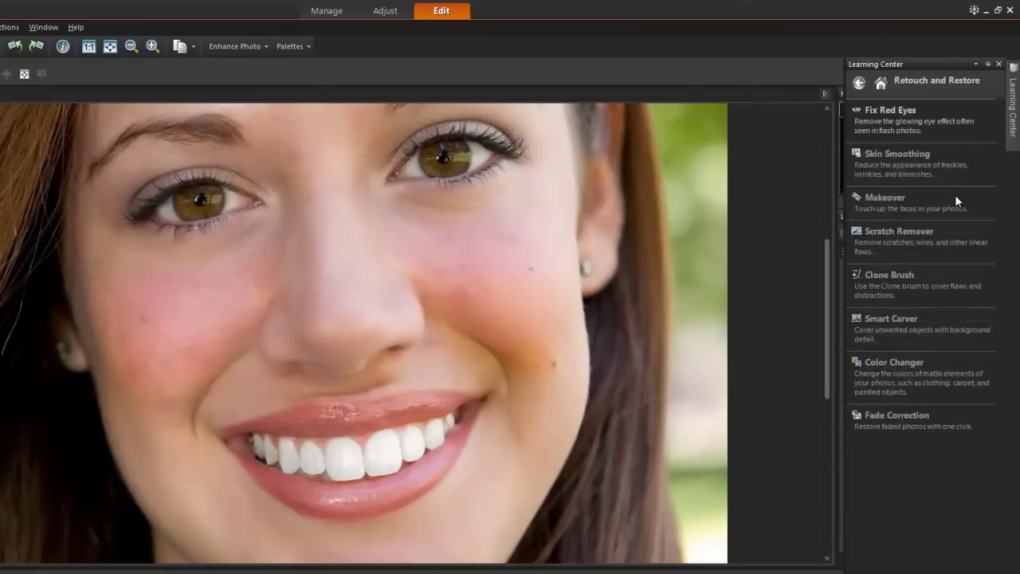
left_click(960, 253)
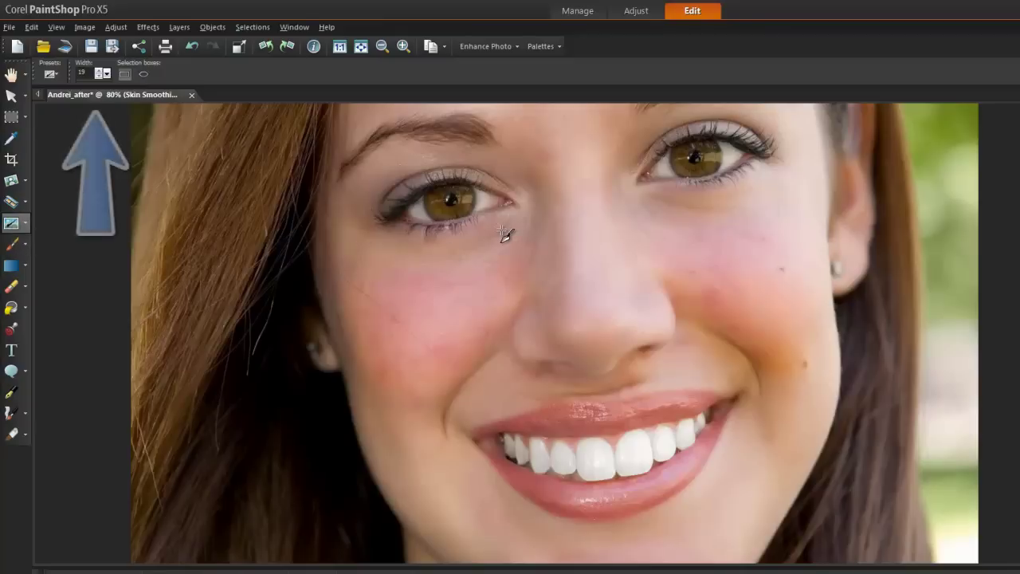
left_click(99, 70)
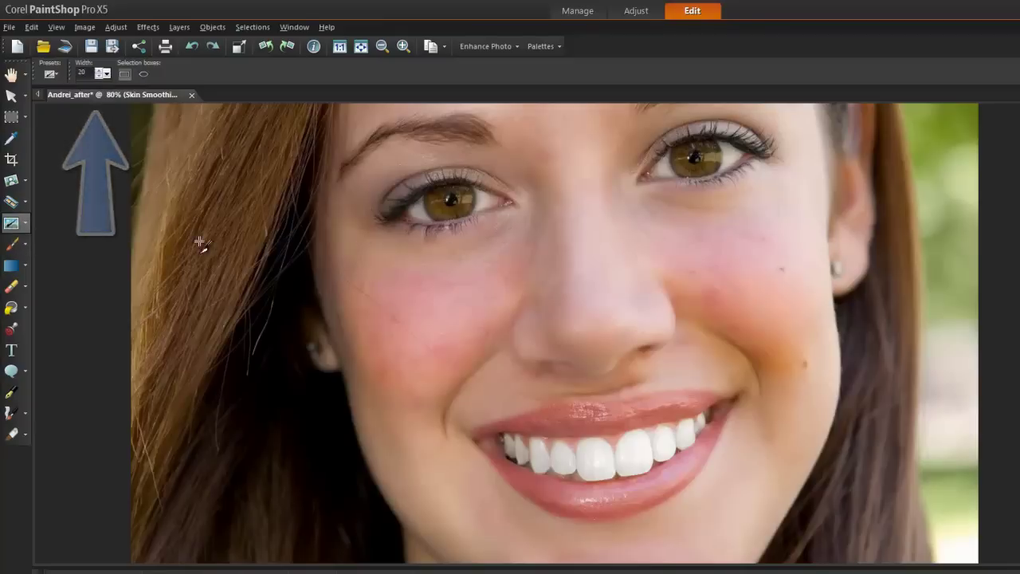
Erase the stray hairs across the left cheek, below the eye and on the forehead.
left_click_drag(335, 268, 410, 333)
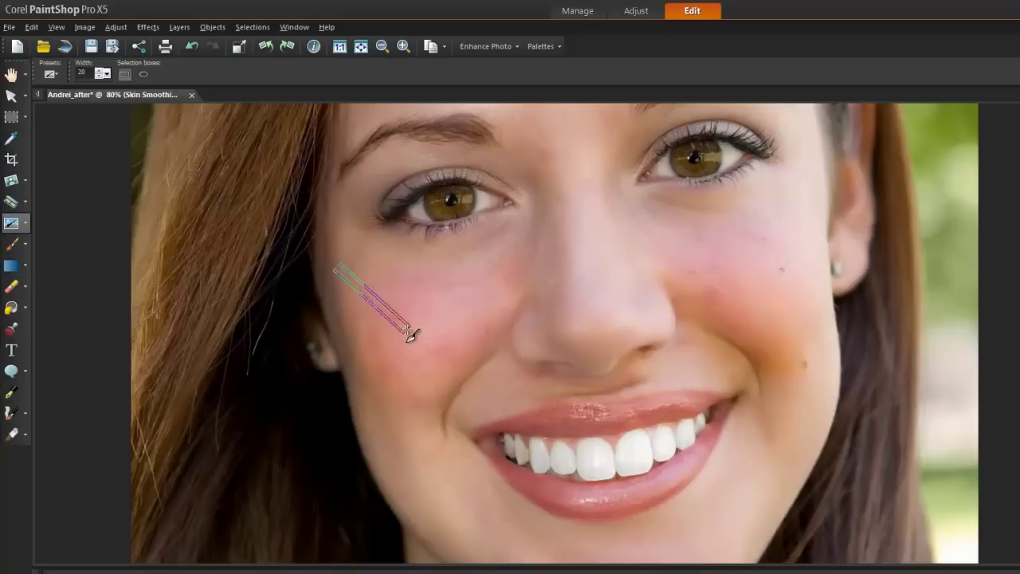
left_click_drag(368, 293, 333, 271)
mouse_move(429, 358)
left_mouse_down()
mouse_move(532, 408)
mouse_move(558, 404)
left_mouse_up()
left_click_drag(781, 229, 777, 176)
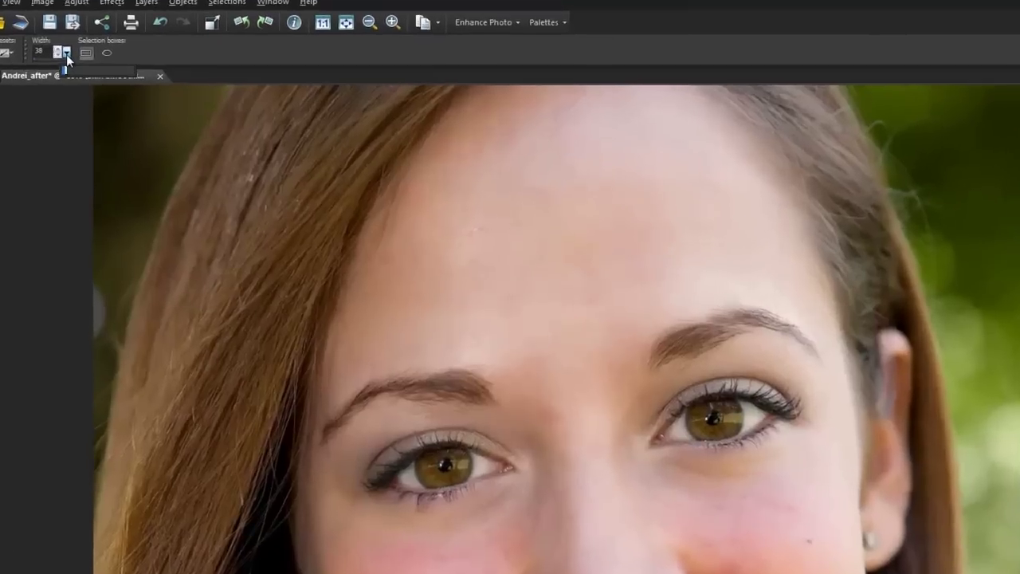
left_click_drag(423, 229, 527, 206)
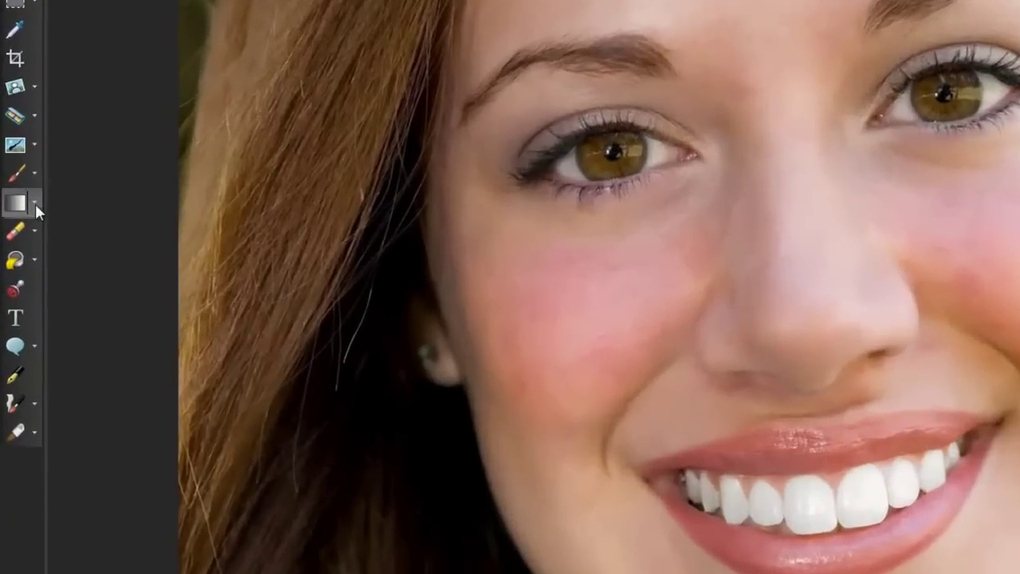
Duplicate the Skin Smoothing layer as a new layer for brush retouching.
left_click(35, 203)
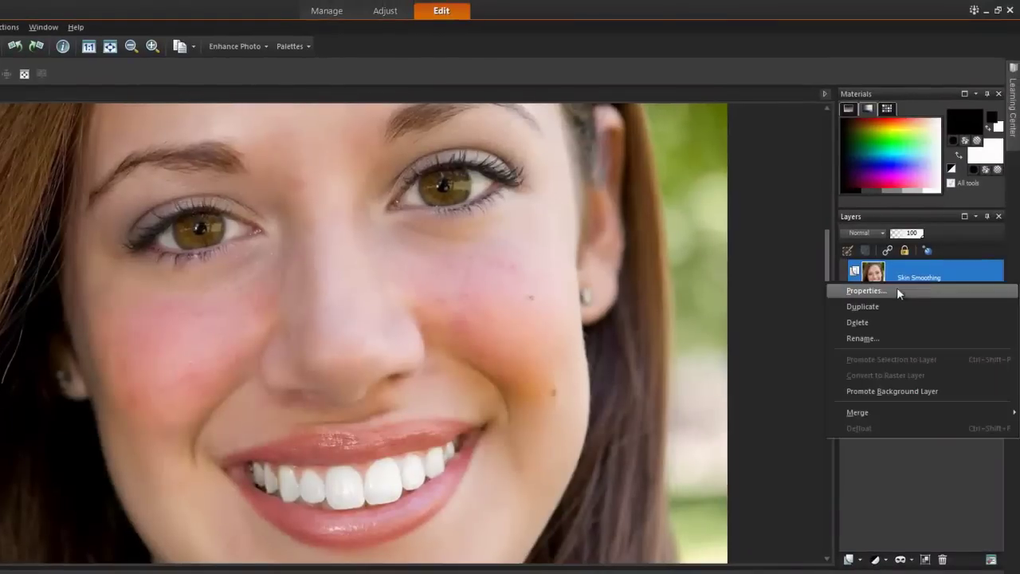
left_click(892, 304)
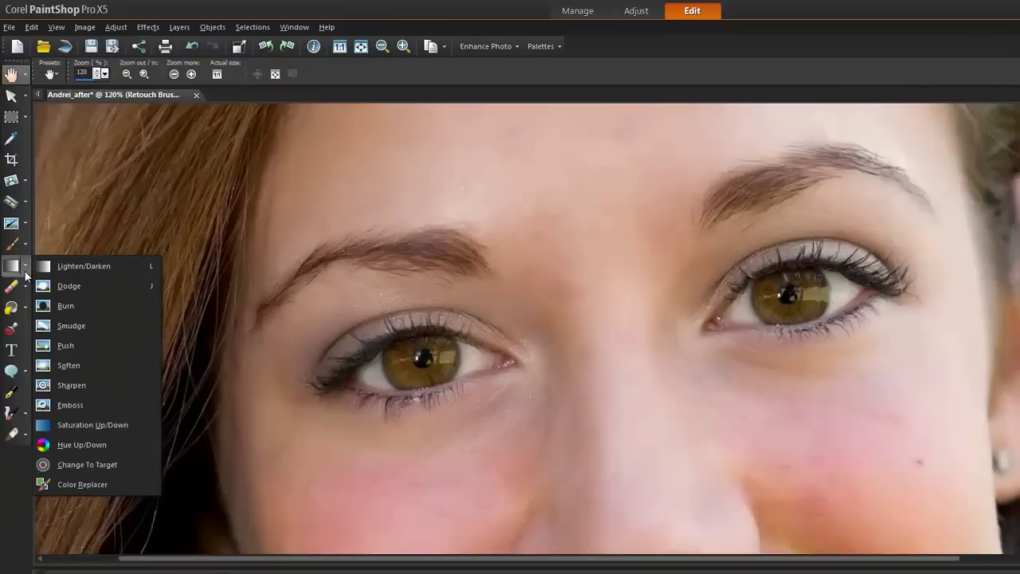
Sharpen both eyebrows and the lower lash line with the Sharpen brush at 49 opacity.
left_click(88, 385)
left_click(409, 73)
left_click_drag(385, 92, 376, 99)
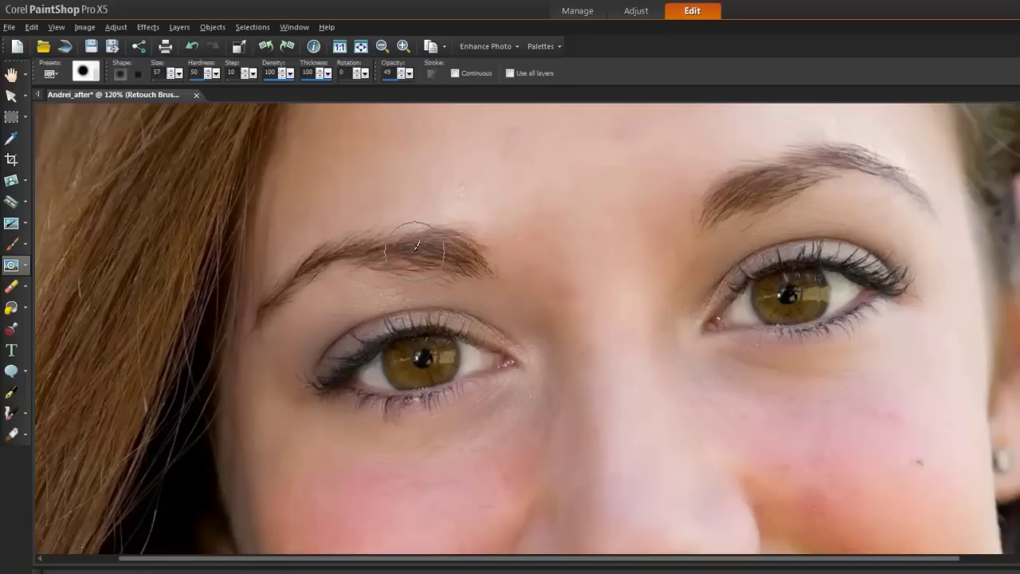
left_click_drag(415, 245, 342, 233)
mouse_move(728, 193)
left_mouse_down()
mouse_move(767, 164)
mouse_move(833, 145)
mouse_move(892, 169)
mouse_move(934, 209)
left_mouse_up()
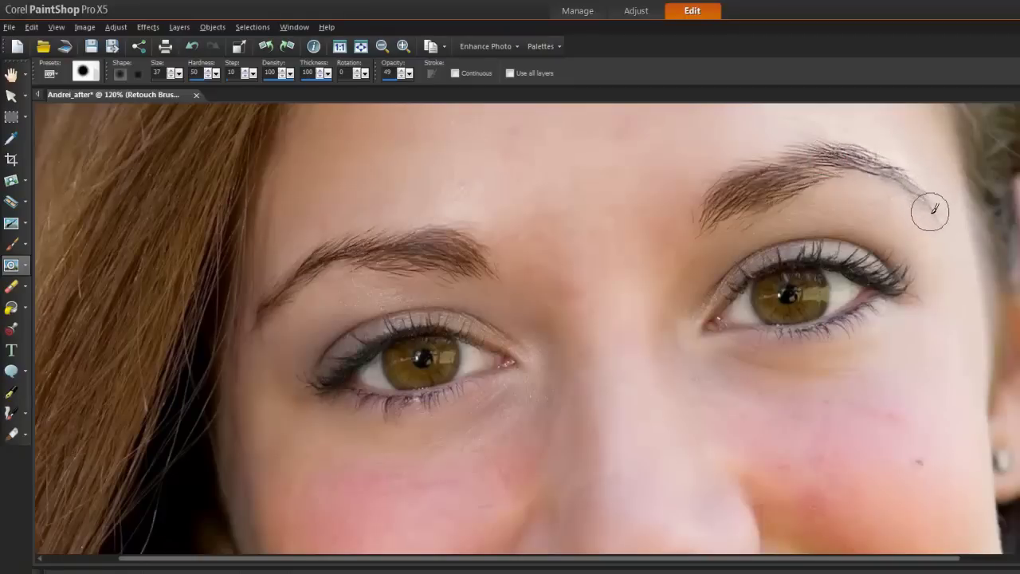
mouse_move(484, 242)
left_mouse_down()
mouse_move(323, 259)
mouse_move(263, 310)
left_mouse_up()
mouse_move(351, 381)
left_mouse_down()
mouse_move(328, 387)
mouse_move(363, 342)
mouse_move(449, 328)
mouse_move(504, 350)
mouse_move(376, 348)
mouse_move(326, 387)
mouse_move(471, 396)
left_mouse_up()
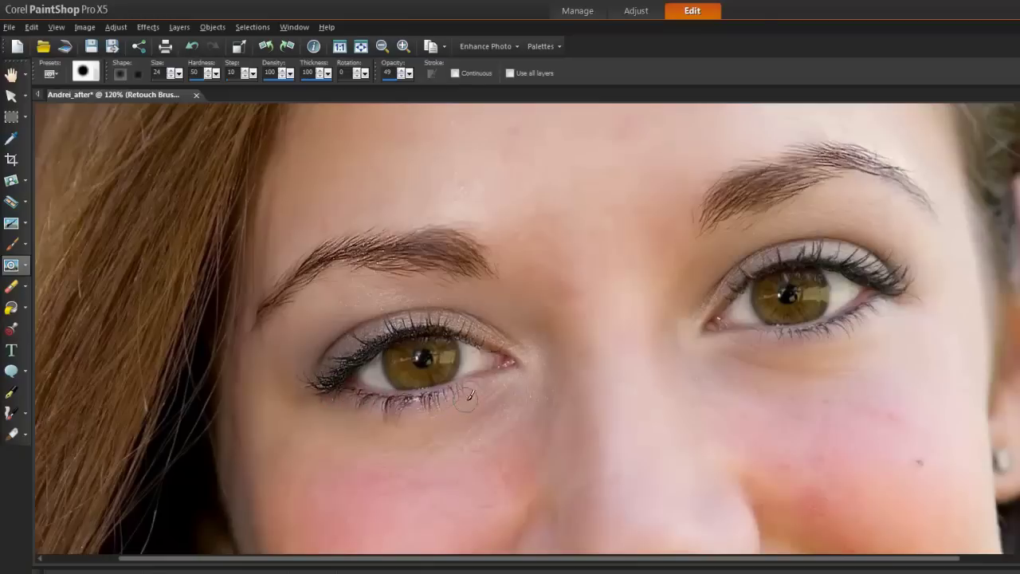
scroll(446, 287, "up", 2)
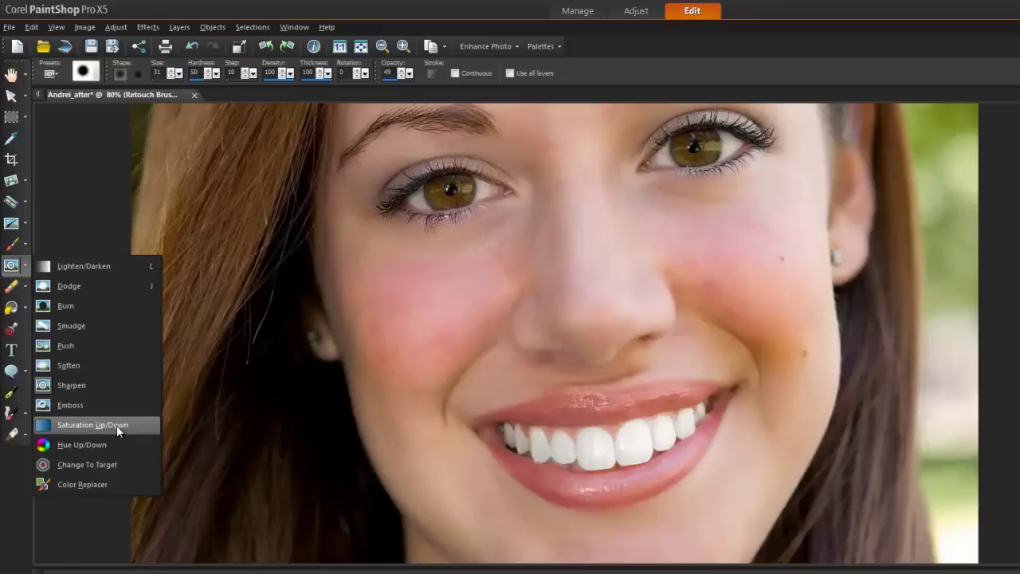
Lower saturation on the left and right cheeks with the Saturation brush at 25 opacity.
left_click(116, 425)
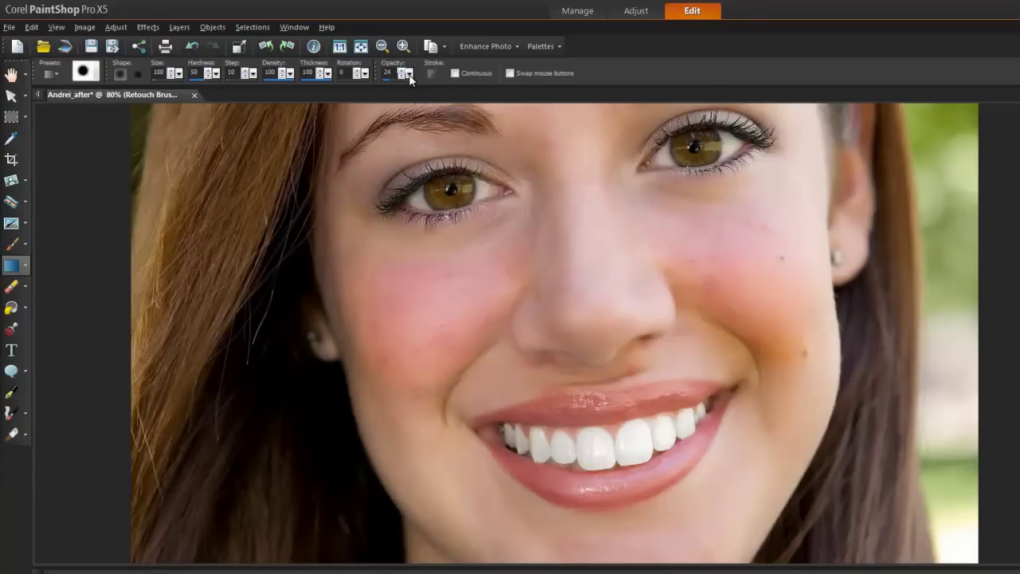
left_click(408, 74)
mouse_move(507, 253)
left_mouse_down()
mouse_move(423, 367)
mouse_move(496, 299)
mouse_move(497, 268)
mouse_move(394, 285)
mouse_move(447, 351)
left_mouse_up()
mouse_move(667, 268)
left_mouse_down()
mouse_move(676, 262)
mouse_move(752, 306)
mouse_move(774, 353)
mouse_move(760, 278)
mouse_move(721, 223)
mouse_move(776, 344)
mouse_move(683, 278)
mouse_move(765, 326)
mouse_move(733, 296)
mouse_move(585, 296)
mouse_move(497, 263)
mouse_move(462, 330)
mouse_move(483, 323)
mouse_move(402, 348)
mouse_move(383, 284)
mouse_move(406, 357)
left_mouse_up()
mouse_move(696, 367)
left_mouse_down()
mouse_move(736, 291)
mouse_move(719, 274)
mouse_move(774, 337)
mouse_move(756, 311)
left_mouse_up()
scroll(838, 434, "up", 3)
Set the Change To Target brush to light blue, reduced opacity and Hue mode.
left_click(23, 273)
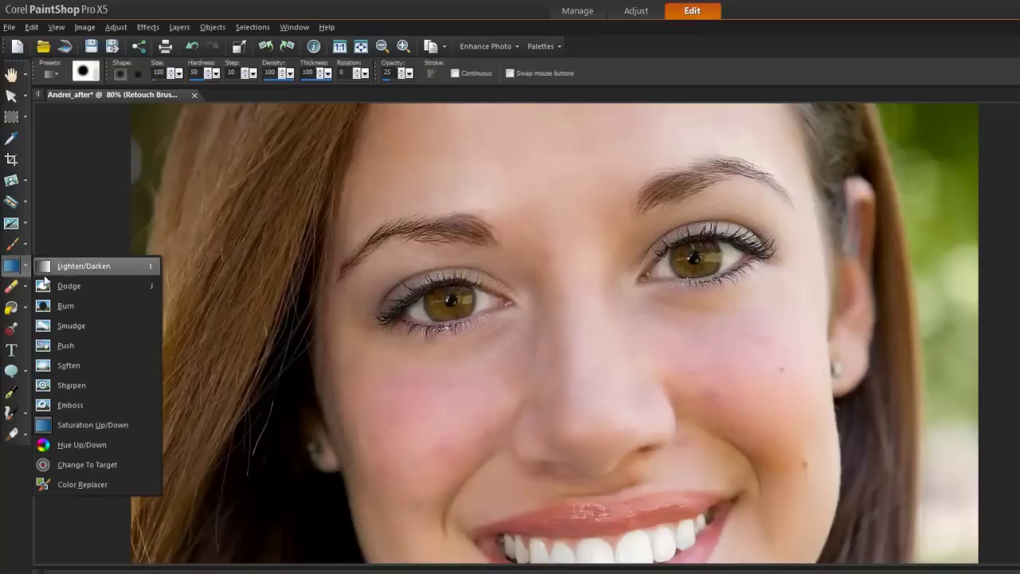
left_click(118, 464)
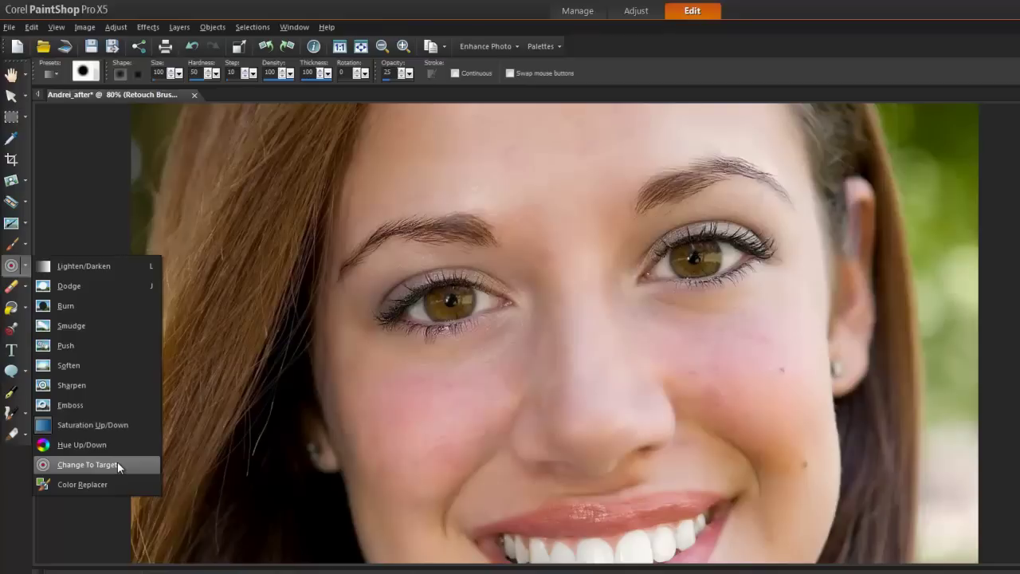
left_click(117, 461)
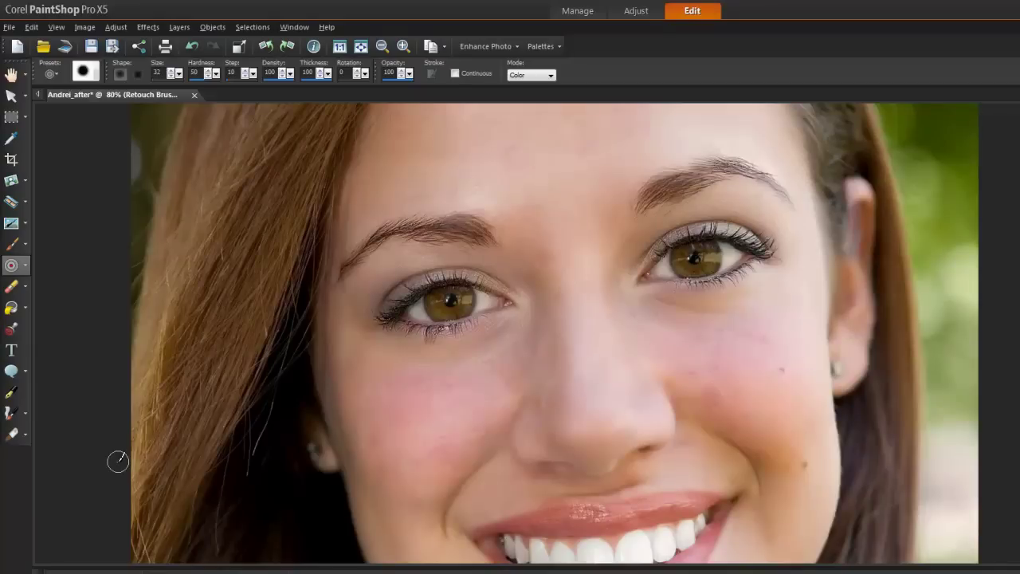
left_click_drag(409, 73, 382, 97)
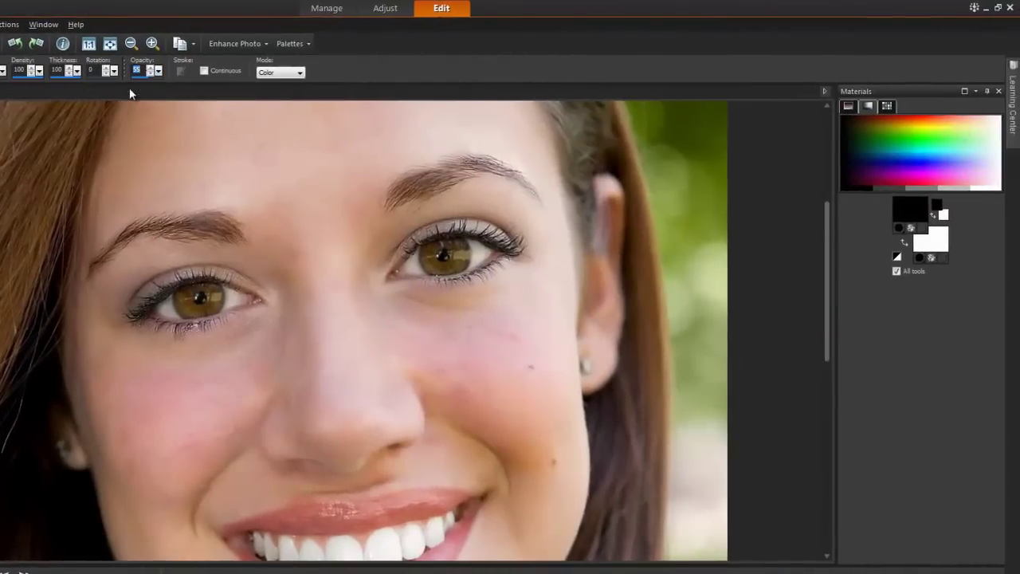
left_click(947, 150)
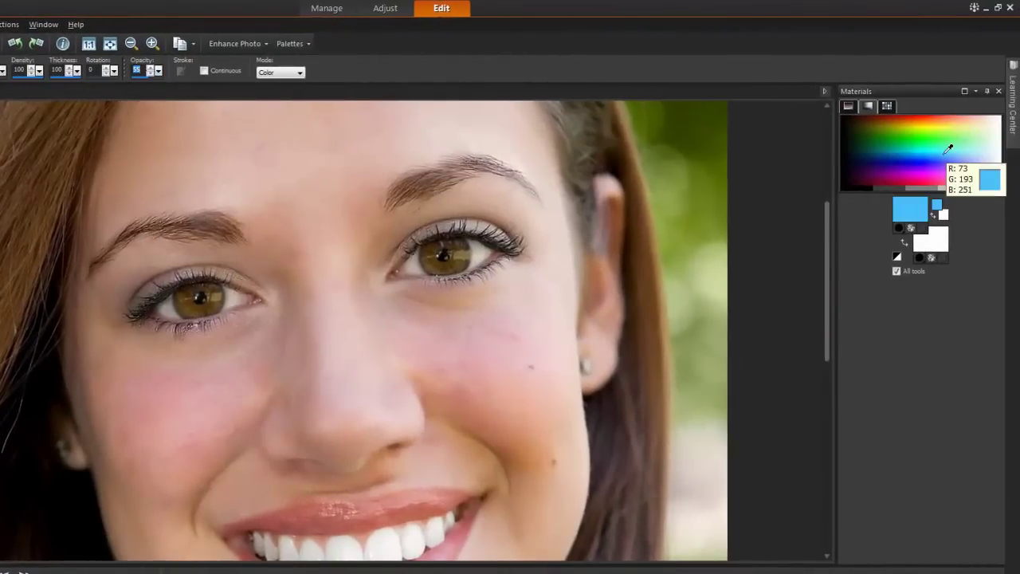
left_click(301, 76)
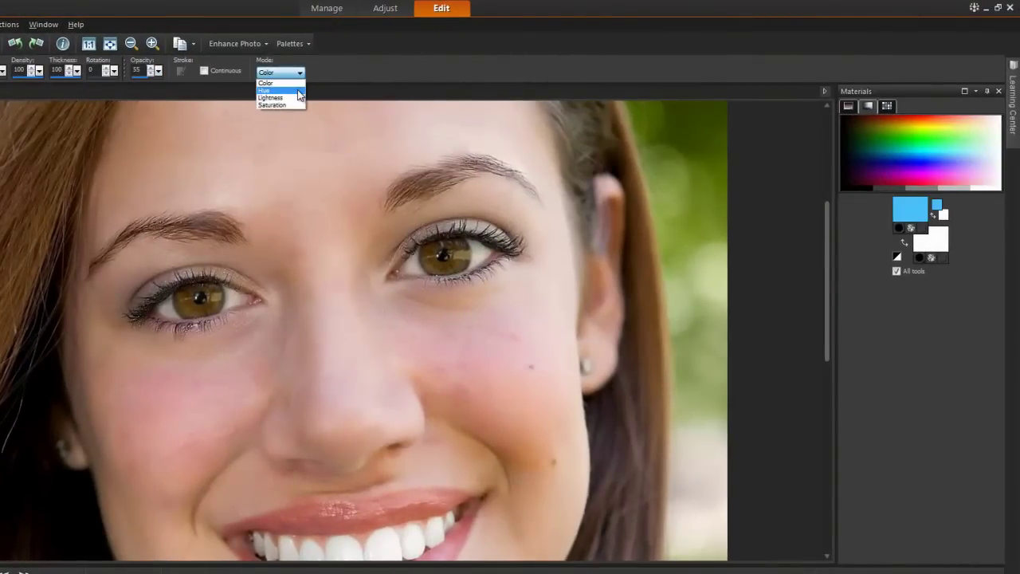
left_click(298, 91)
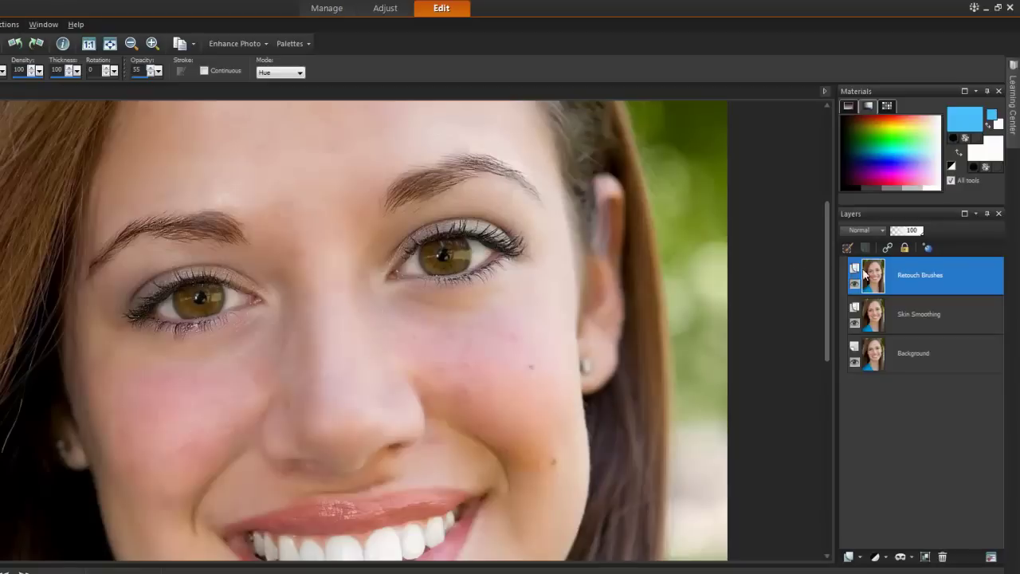
Duplicate the Retouch Brushes layer and name the copy 'Eye Color1'.
right_click(910, 279)
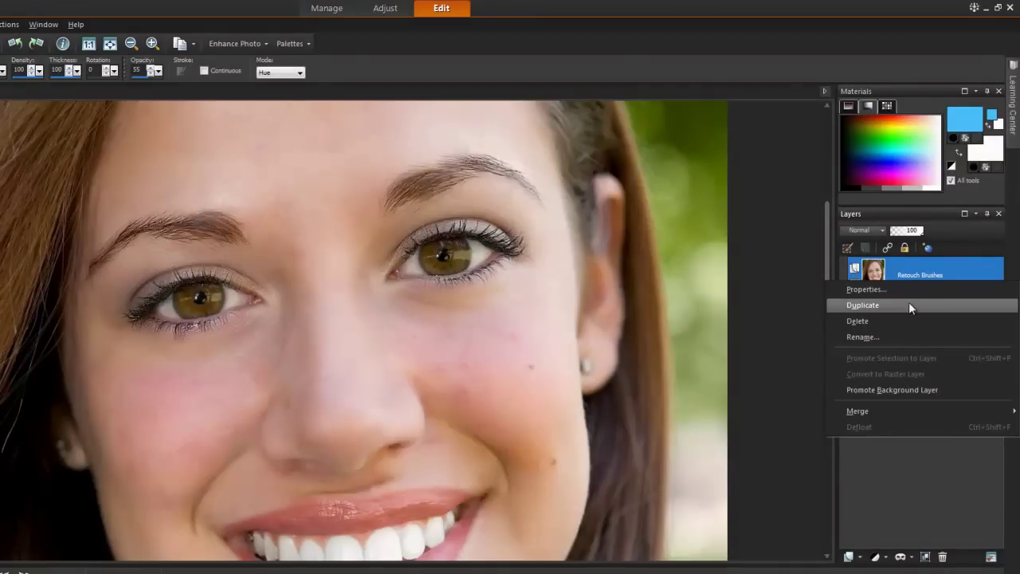
left_click(910, 304)
type("Eye Color")
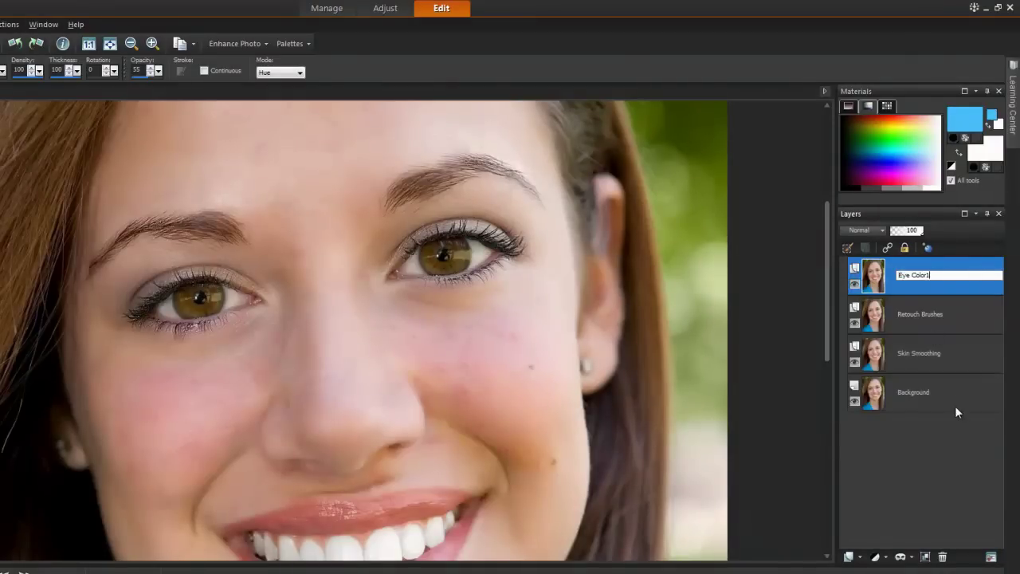
key("Return")
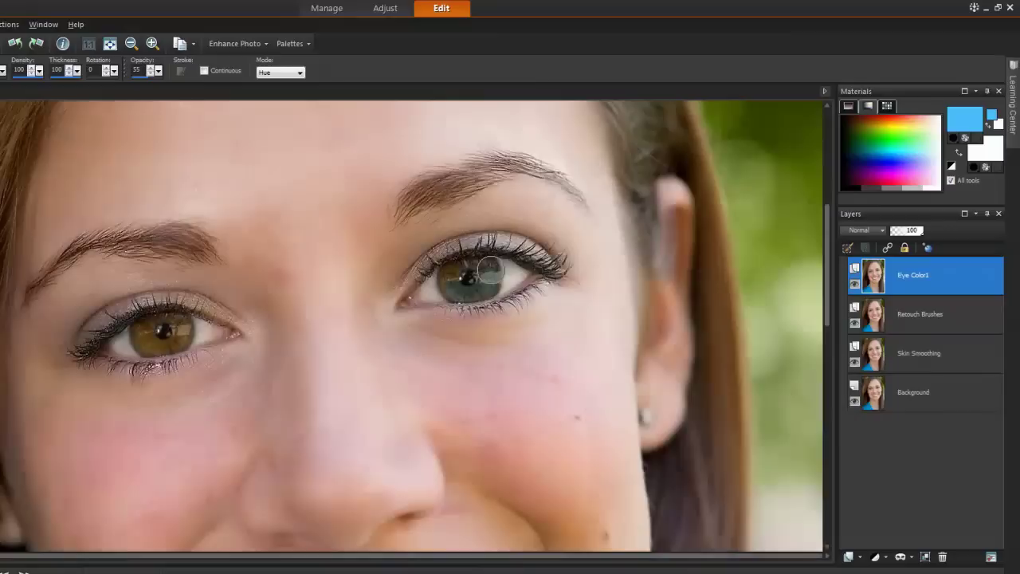
Paint over the right and left irises with Change To Target to make them blue-grey.
left_click_drag(471, 265, 462, 292)
mouse_move(172, 317)
left_mouse_down()
mouse_move(141, 335)
mouse_move(168, 342)
left_mouse_up()
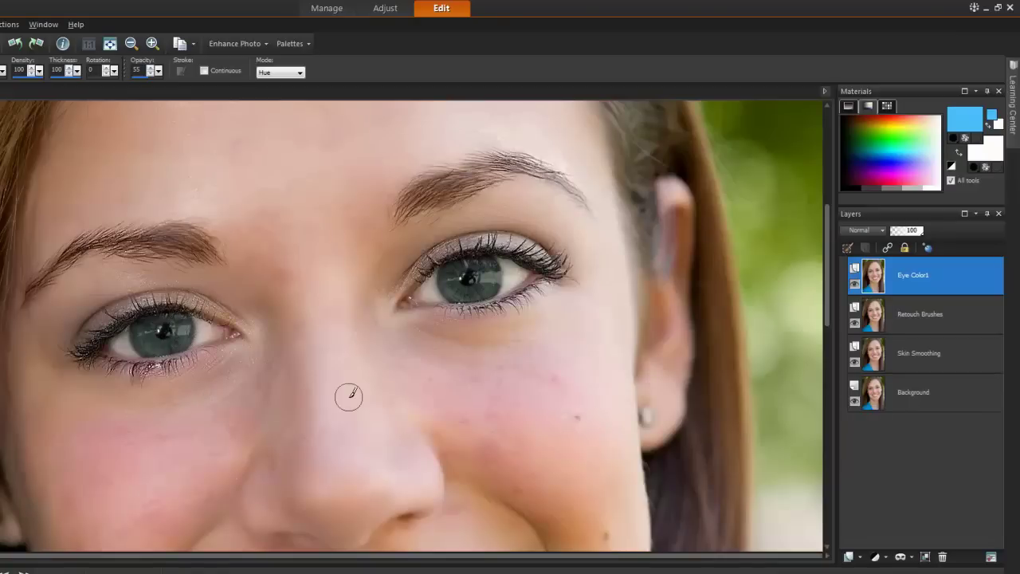
scroll(348, 393, "down", 1)
scroll(378, 349, "down", 1)
scroll(379, 295, "down", 1)
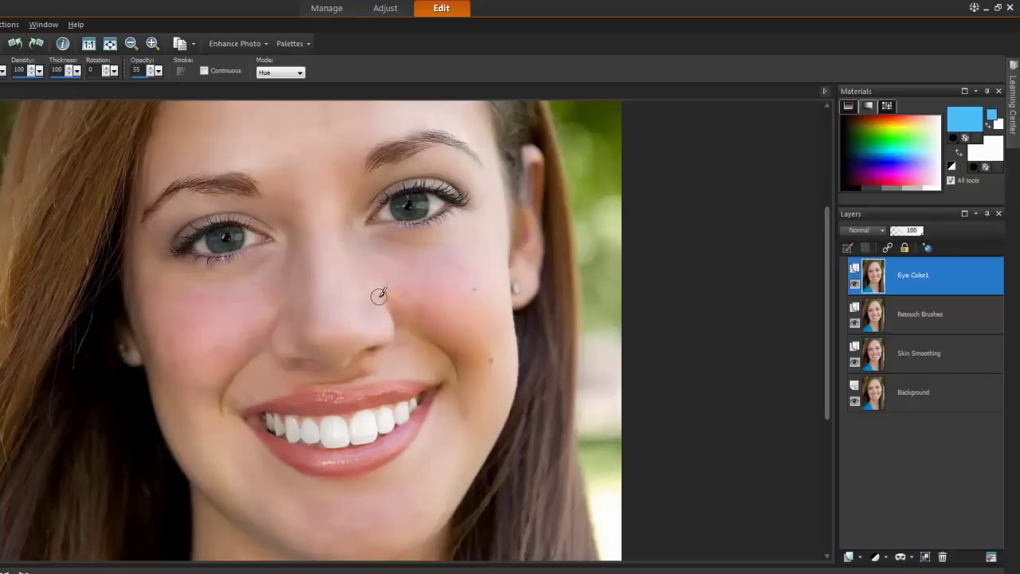
Delete the Eye Color1 layer so the irises return to brown.
right_click(888, 319)
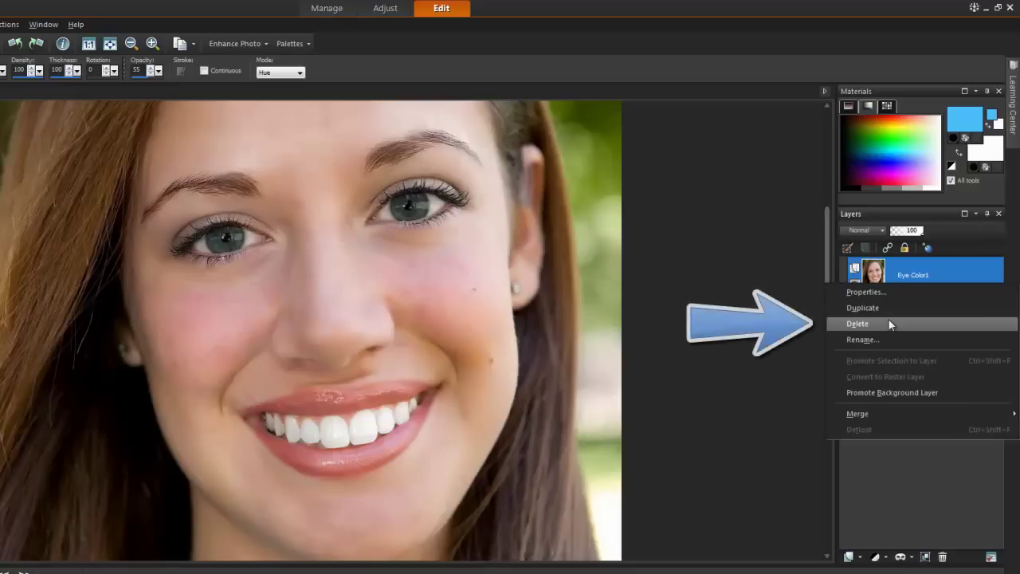
key("Escape")
key("Delete")
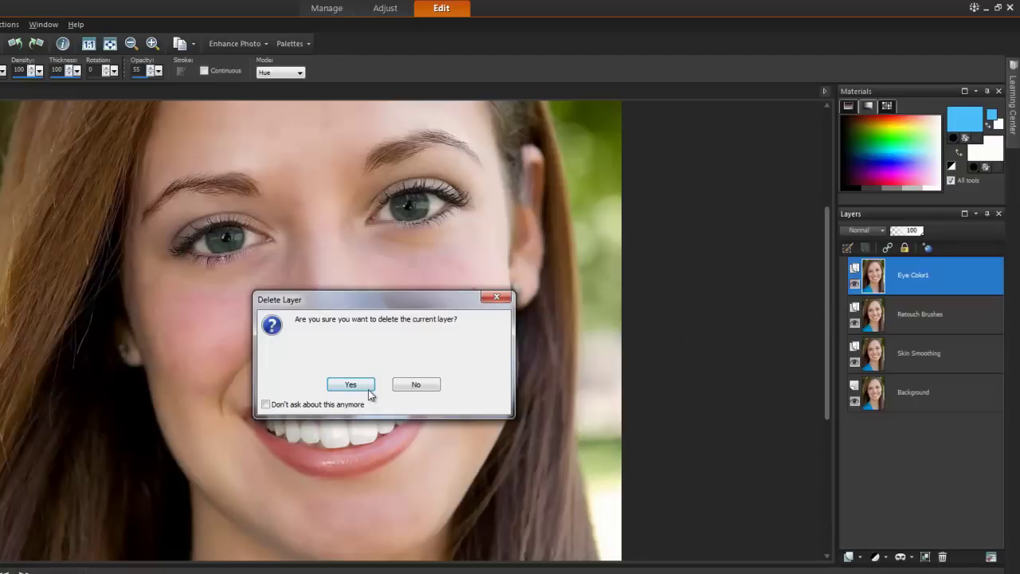
left_click(369, 388)
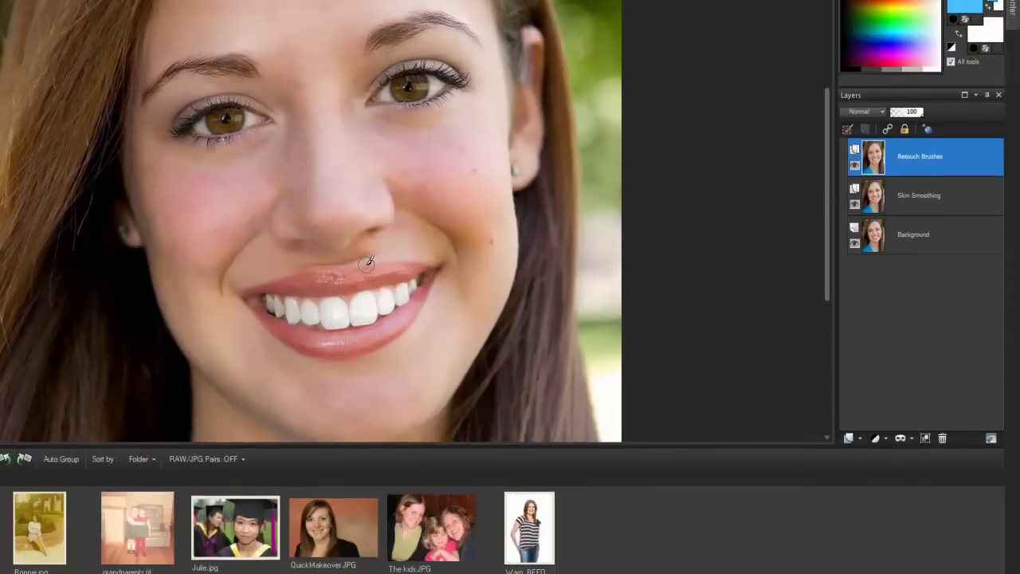
Add a new empty raster layer named 'Eye Color2'.
left_click(851, 418)
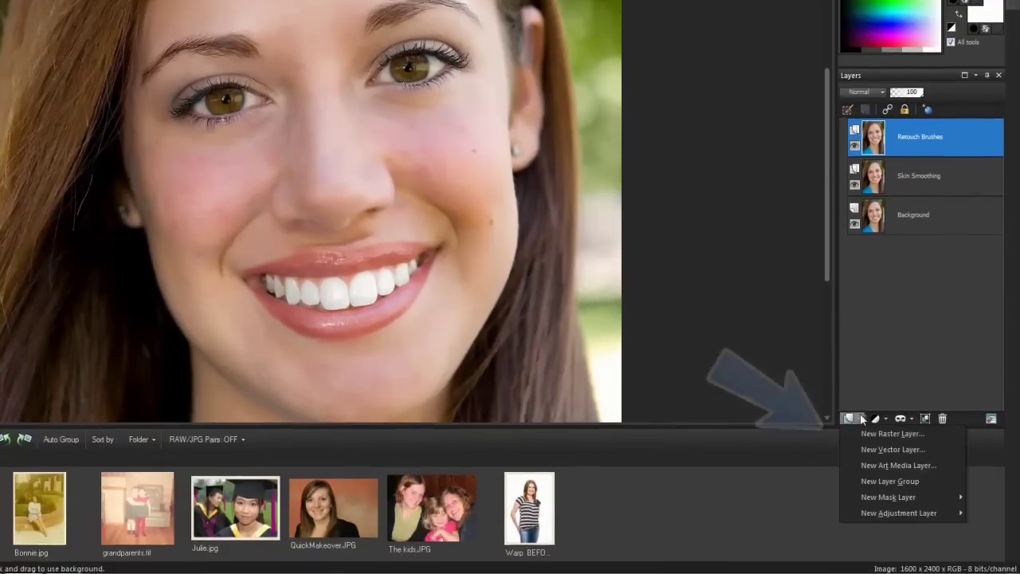
left_click(854, 433)
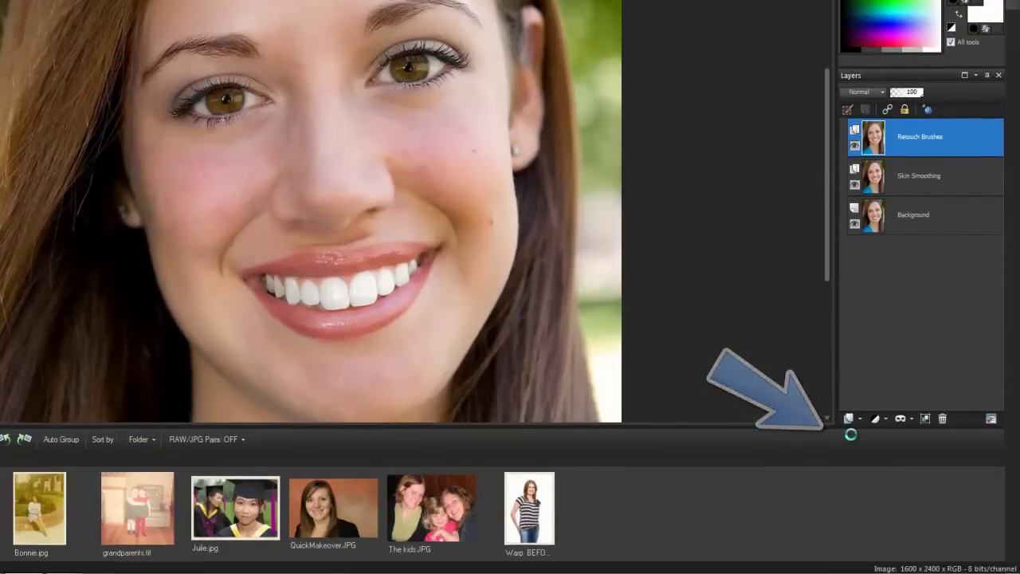
type("Eye Color2")
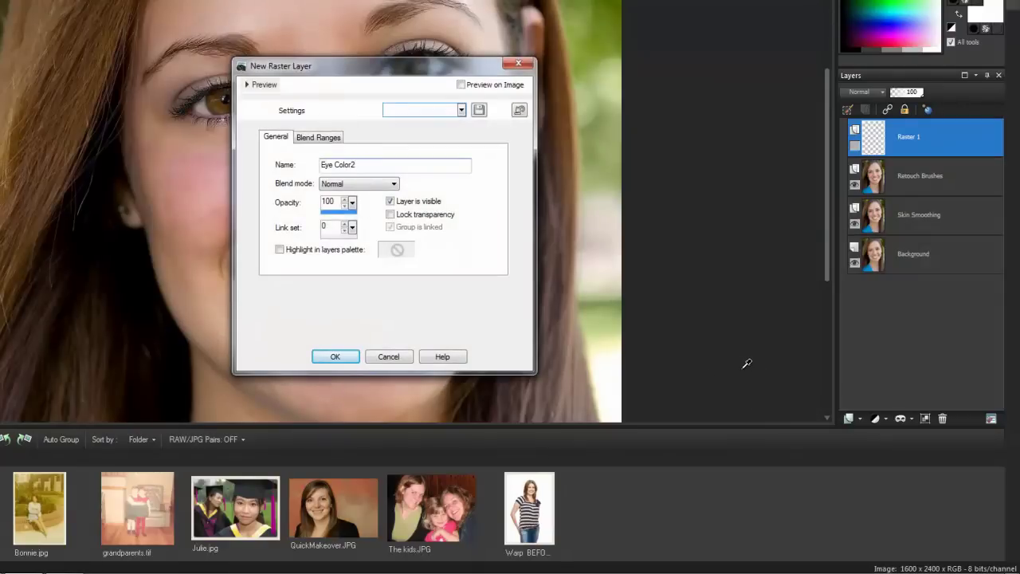
left_click(333, 357)
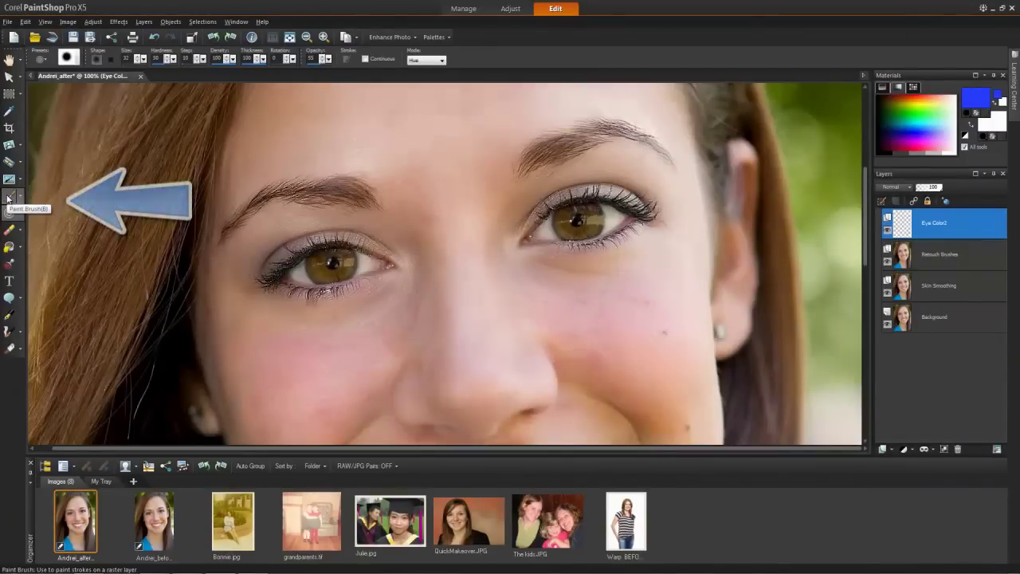
Paint blue over the irises on Eye Color2 and set its blend mode to Hue (Legacy).
left_click(10, 197)
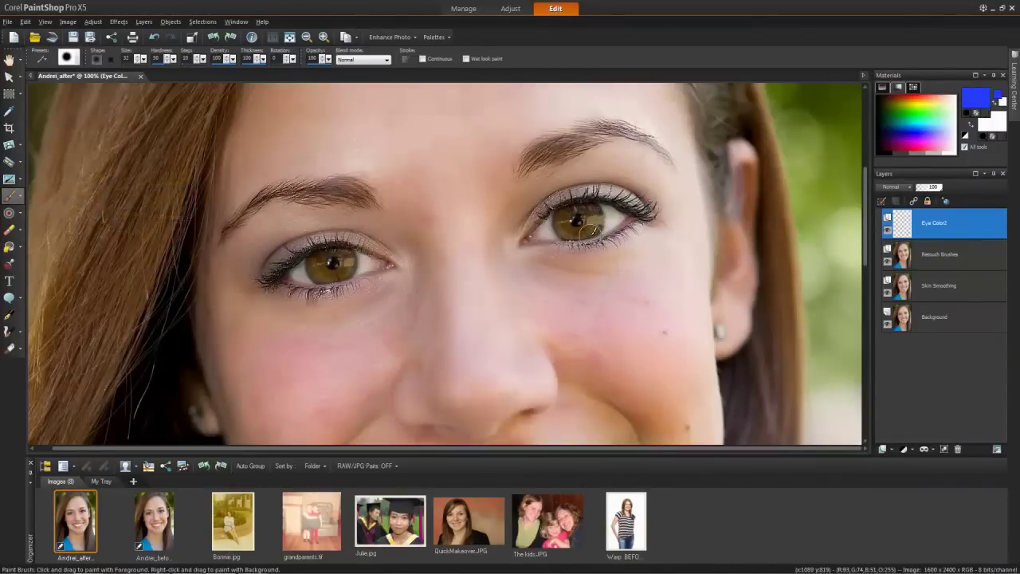
mouse_move(586, 228)
left_mouse_down()
mouse_move(593, 222)
mouse_move(576, 214)
left_mouse_up()
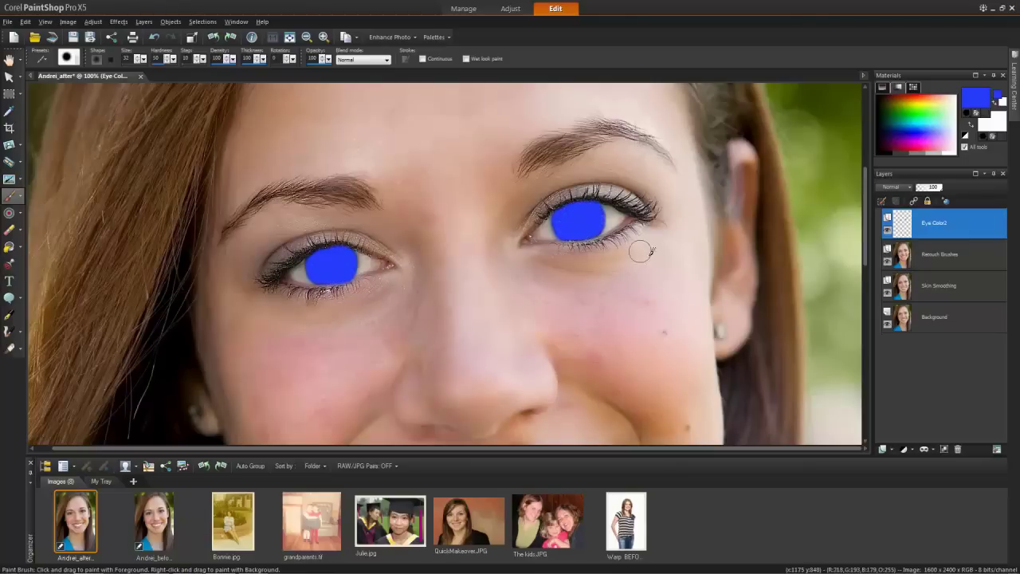
left_click(912, 192)
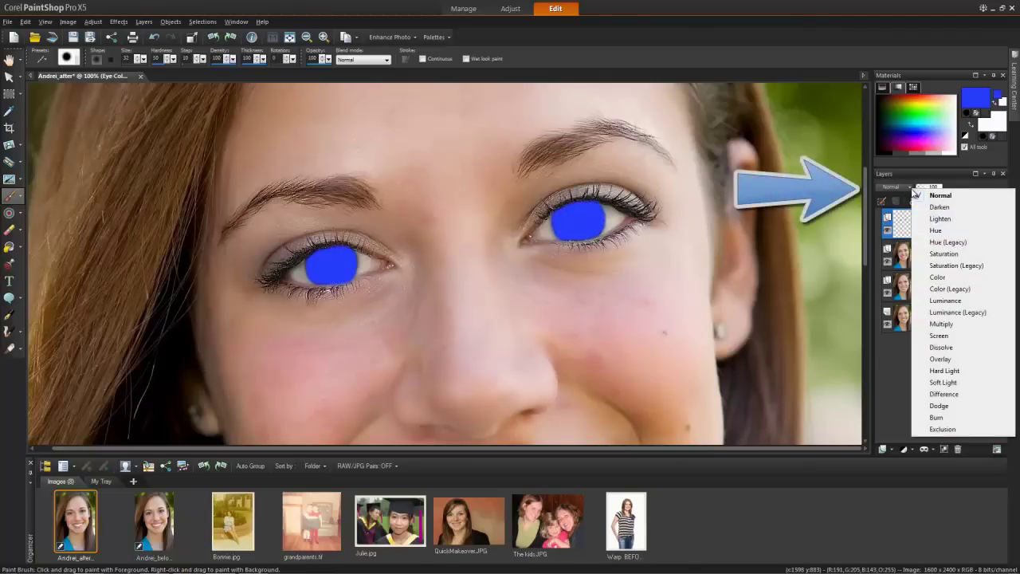
left_click(964, 230)
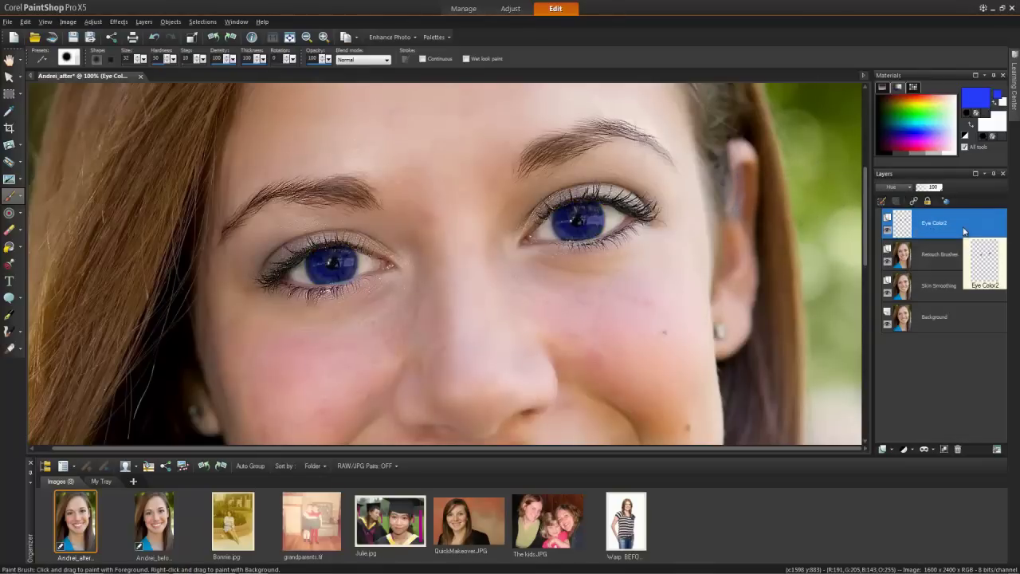
left_click(913, 189)
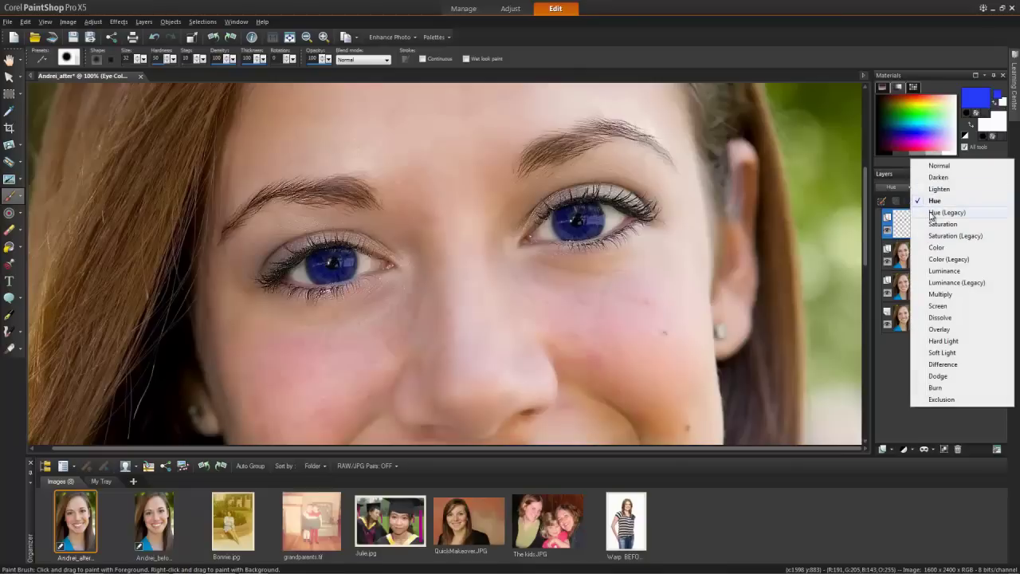
left_click(931, 212)
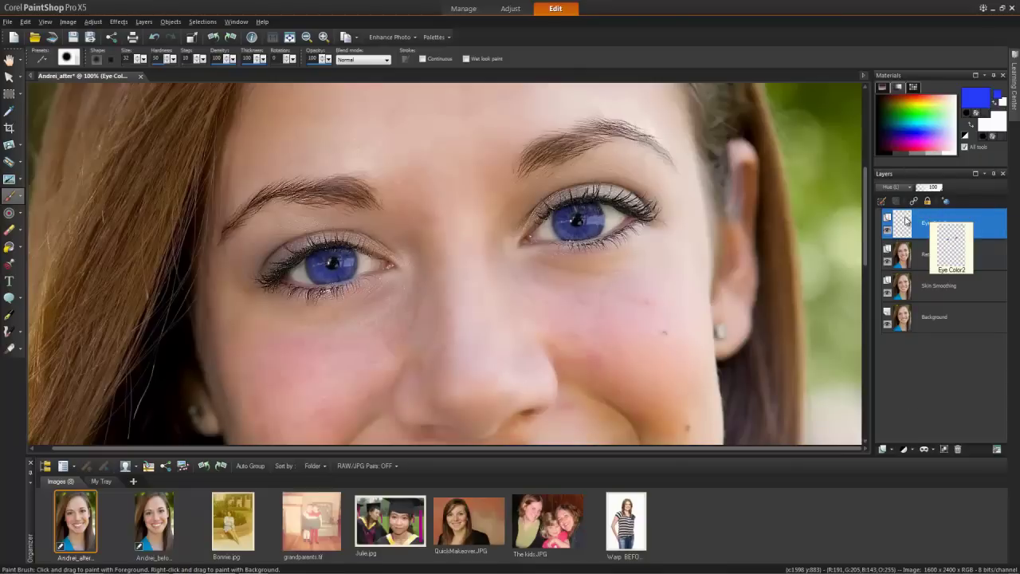
left_click(21, 248)
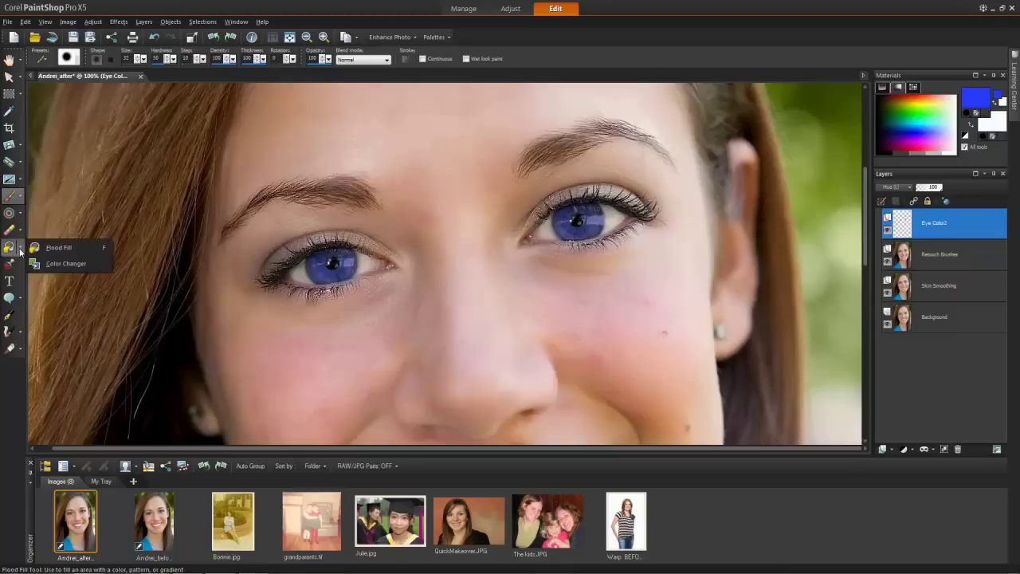
Recolour the irises with Color Changer, trying light green, yellow and dark blue before olive green.
left_click(80, 265)
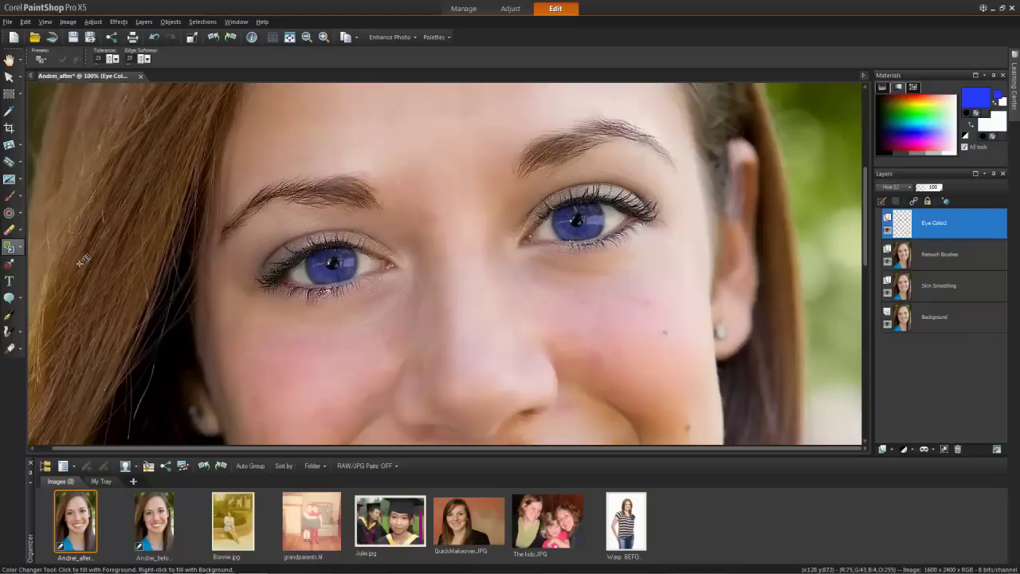
left_click(941, 111)
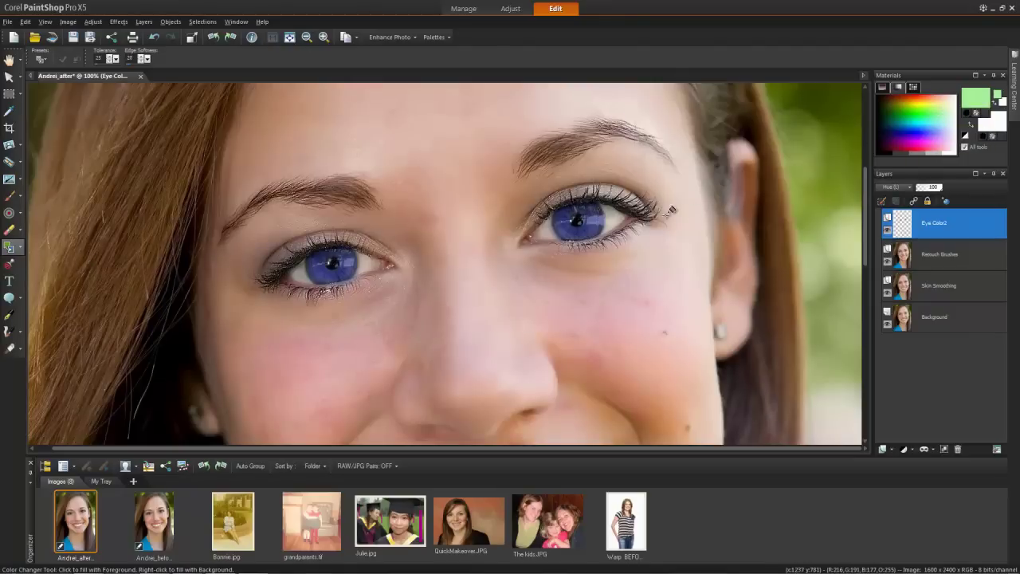
left_click(594, 220)
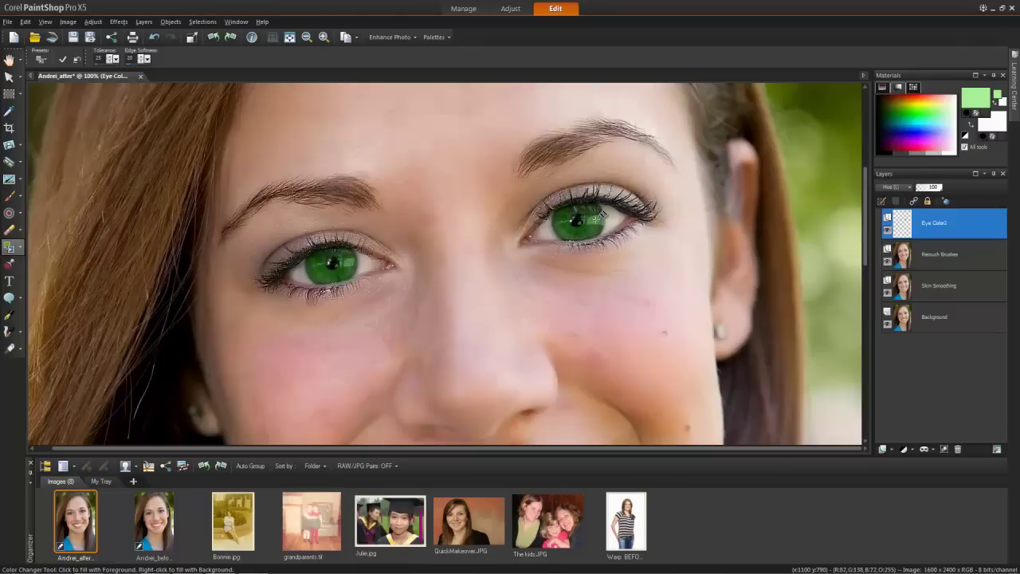
left_click(930, 98)
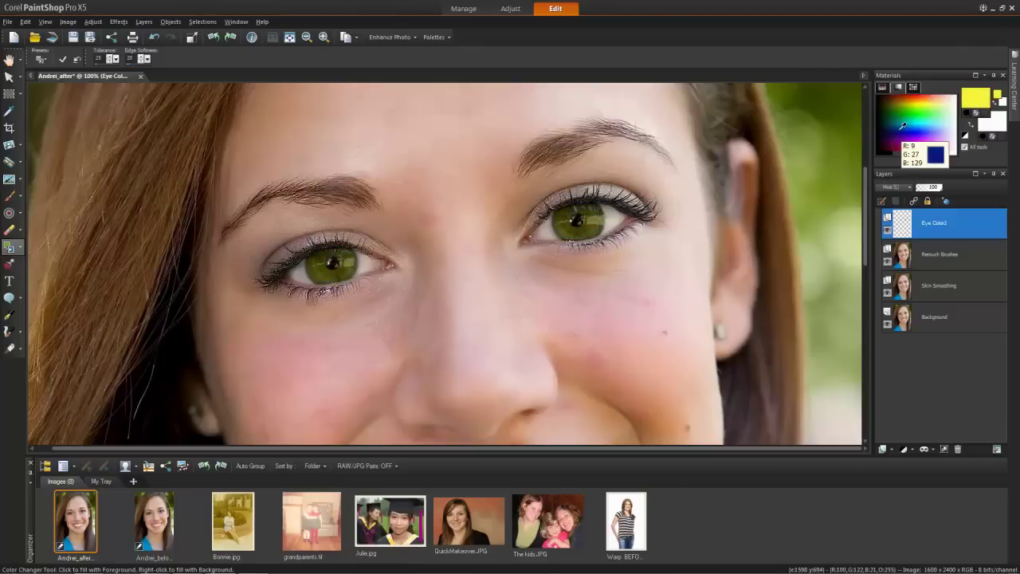
left_click(898, 129)
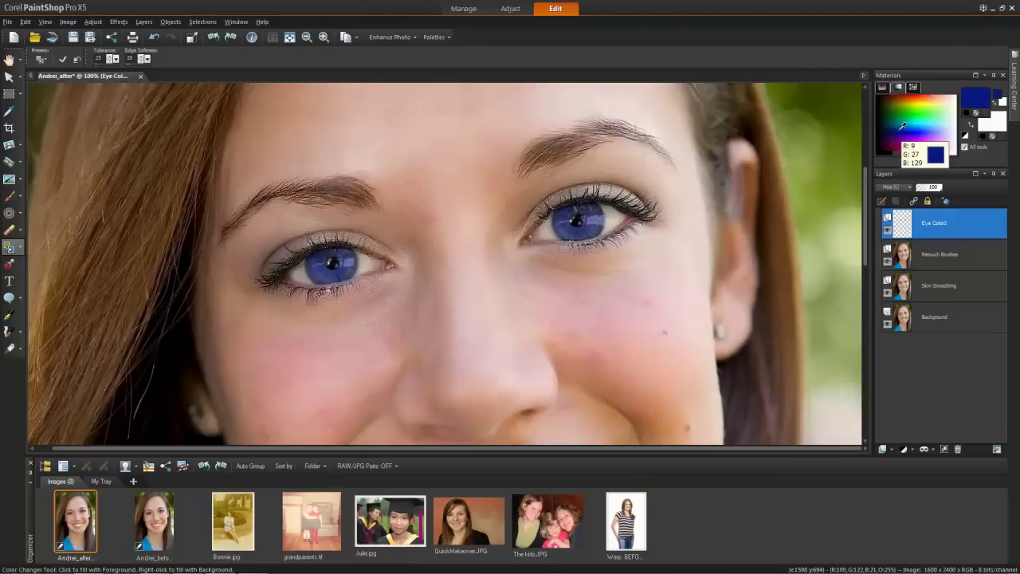
left_click(947, 110)
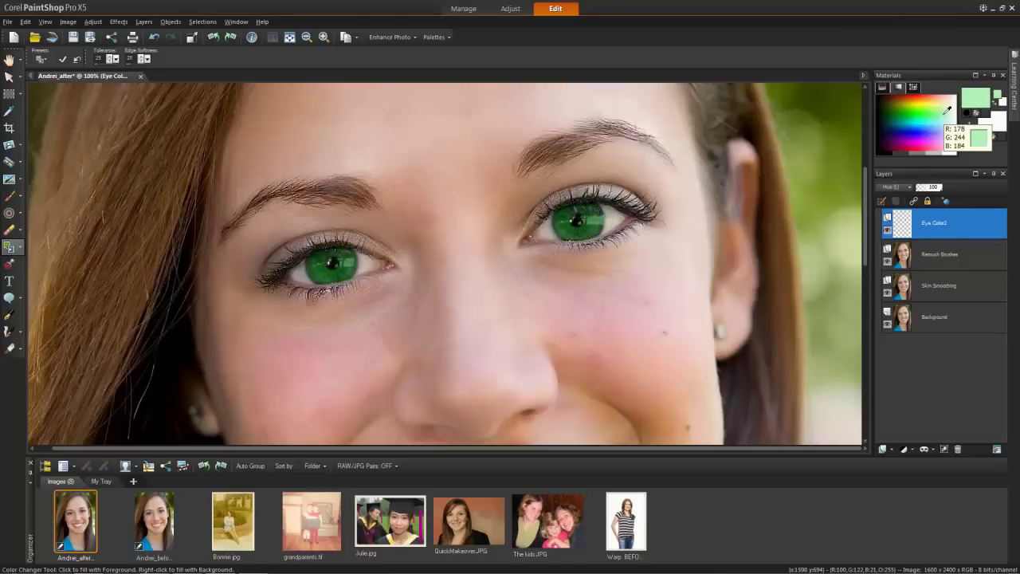
left_click(954, 104)
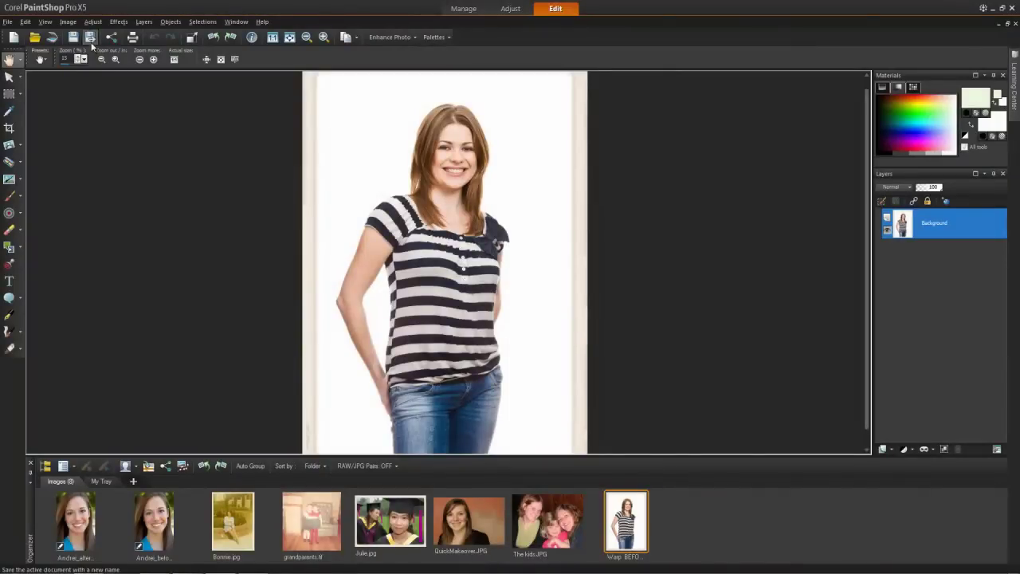
Save the full-body photo as a copy named 'Warp After'.
left_click(90, 38)
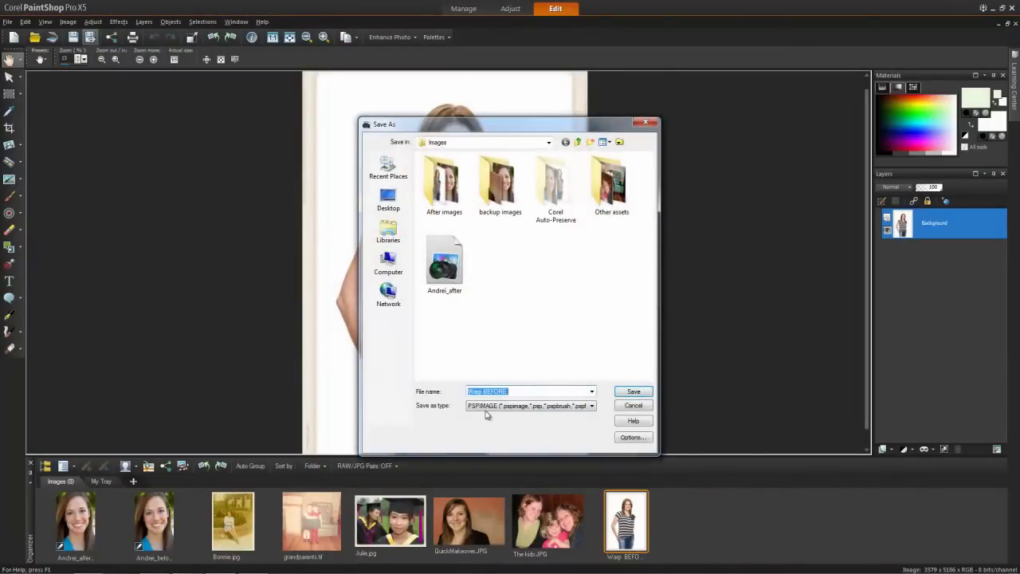
type("Warp After")
left_click(634, 391)
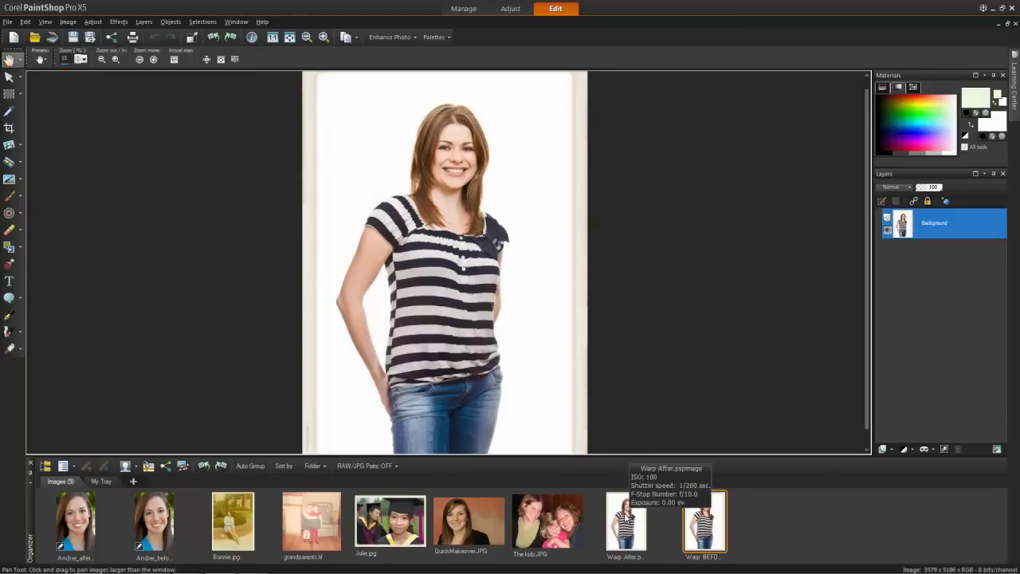
left_click(624, 517)
left_click(19, 332)
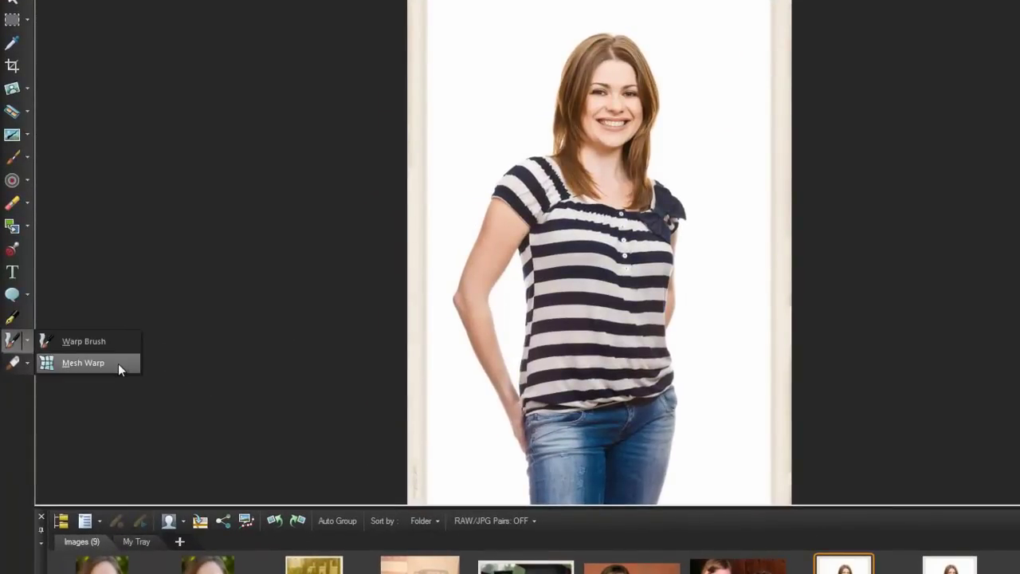
Apply Mesh Warp, pulling the left and right waist and lower hip nodes inward.
left_click(118, 363)
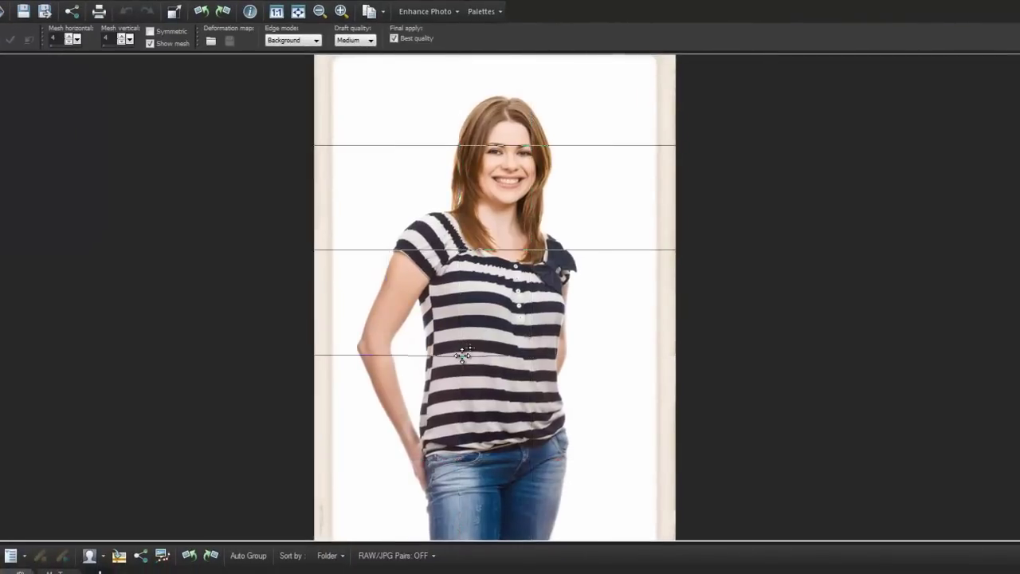
left_click_drag(459, 355, 466, 356)
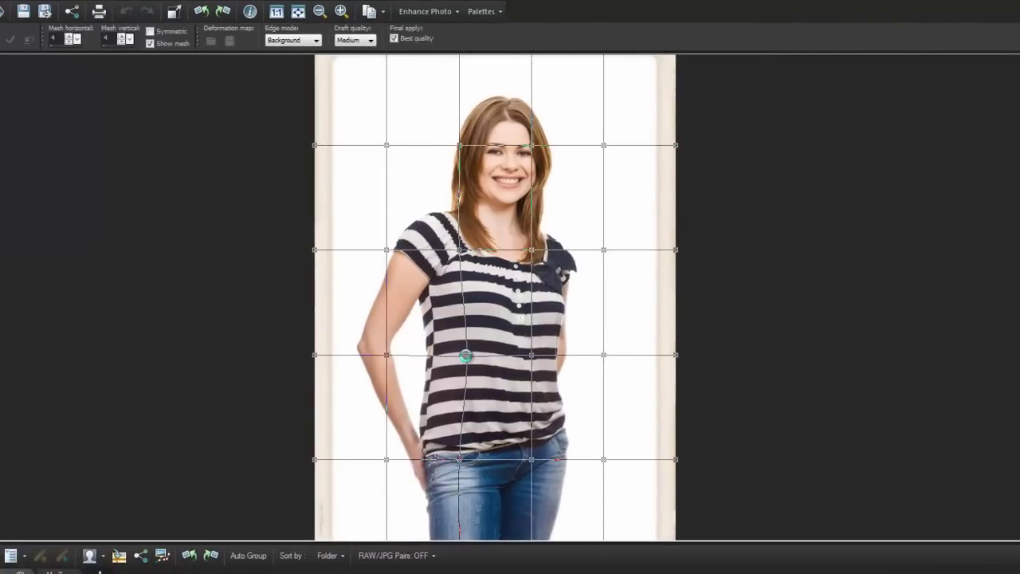
left_click_drag(531, 354, 520, 356)
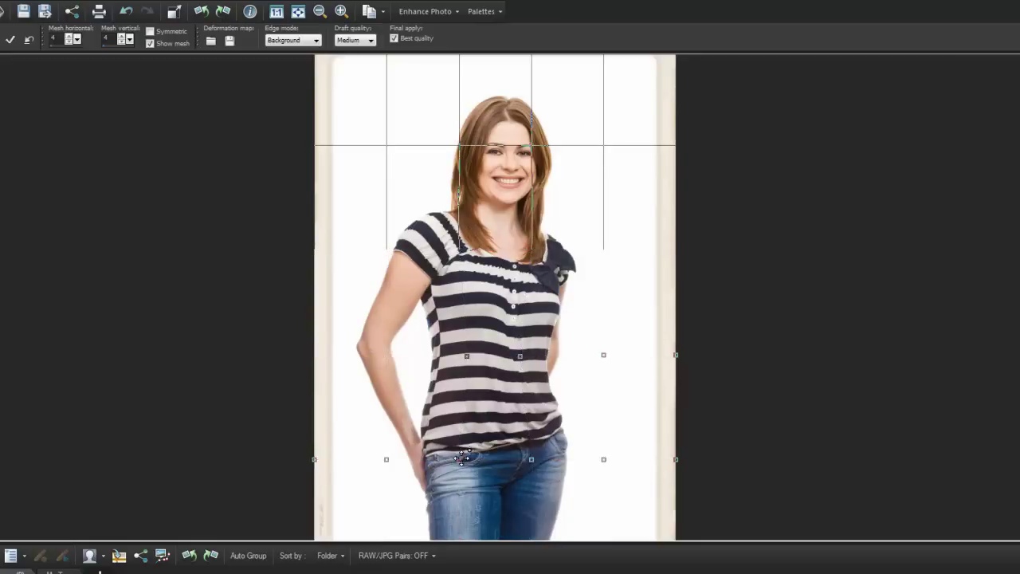
left_click_drag(459, 459, 463, 457)
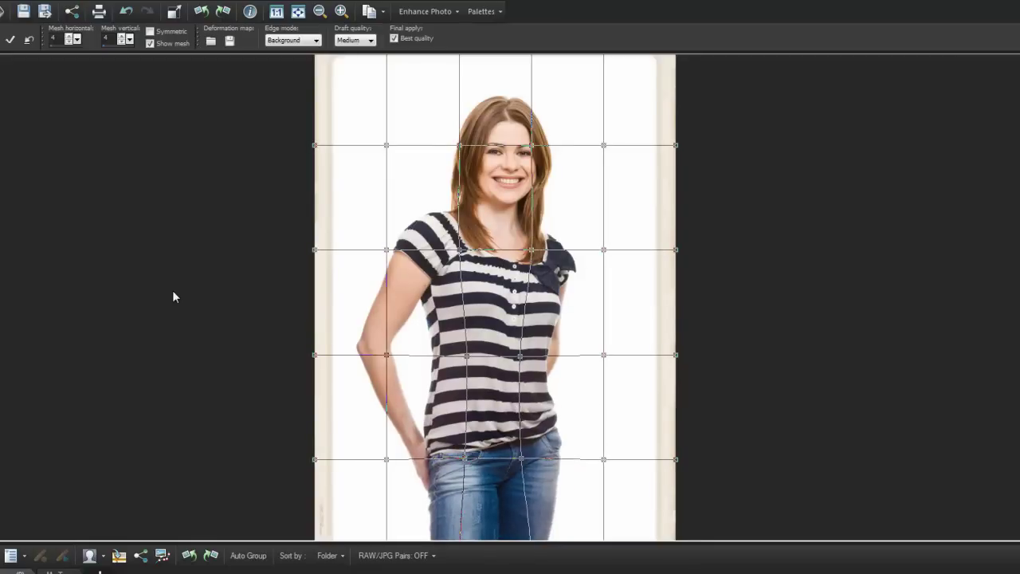
Set the Warp Brush to Contract, strength about 29, size 379, and brush over her face.
left_click(25, 392)
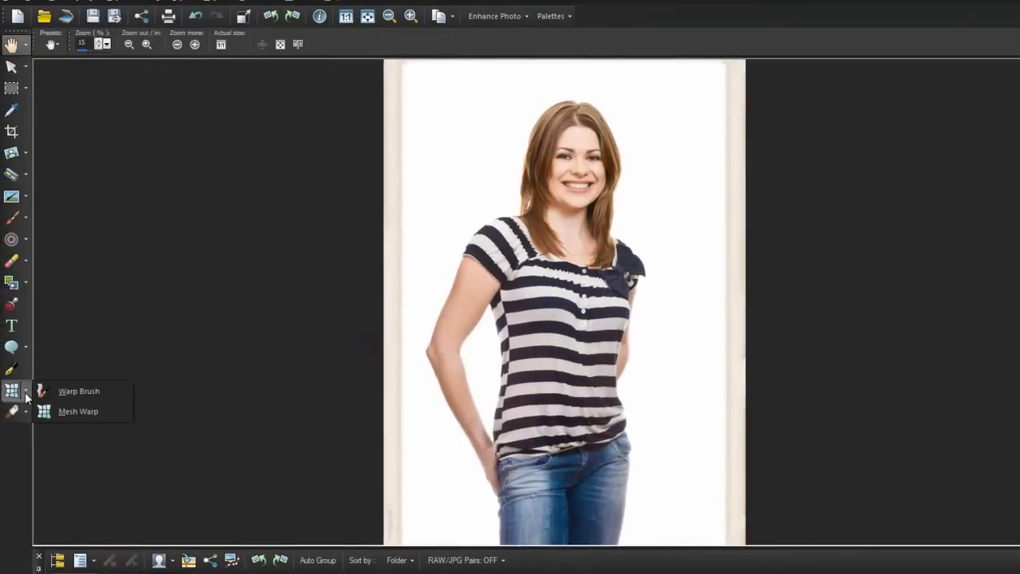
left_click(82, 392)
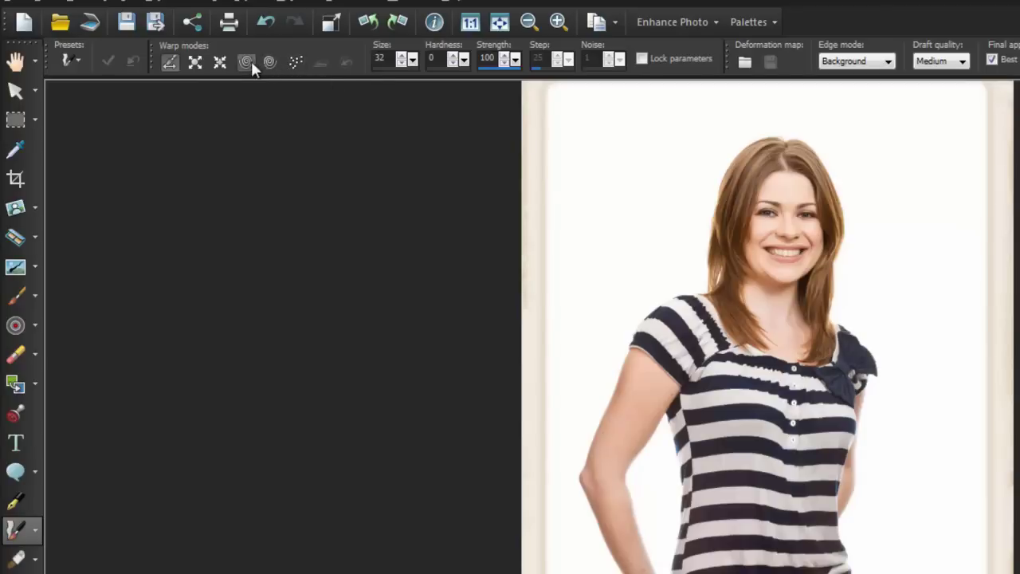
left_click(220, 62)
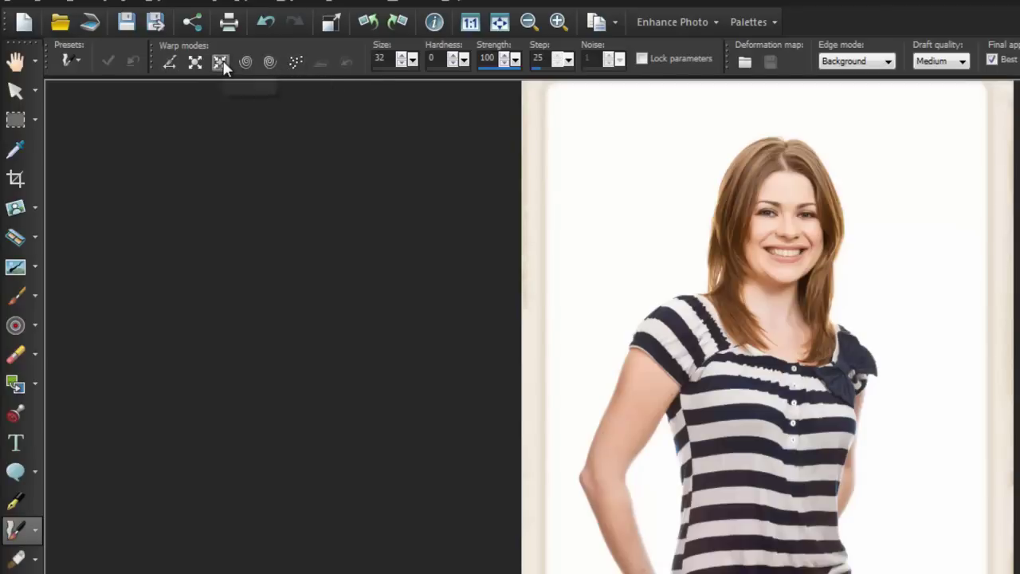
left_click(515, 60)
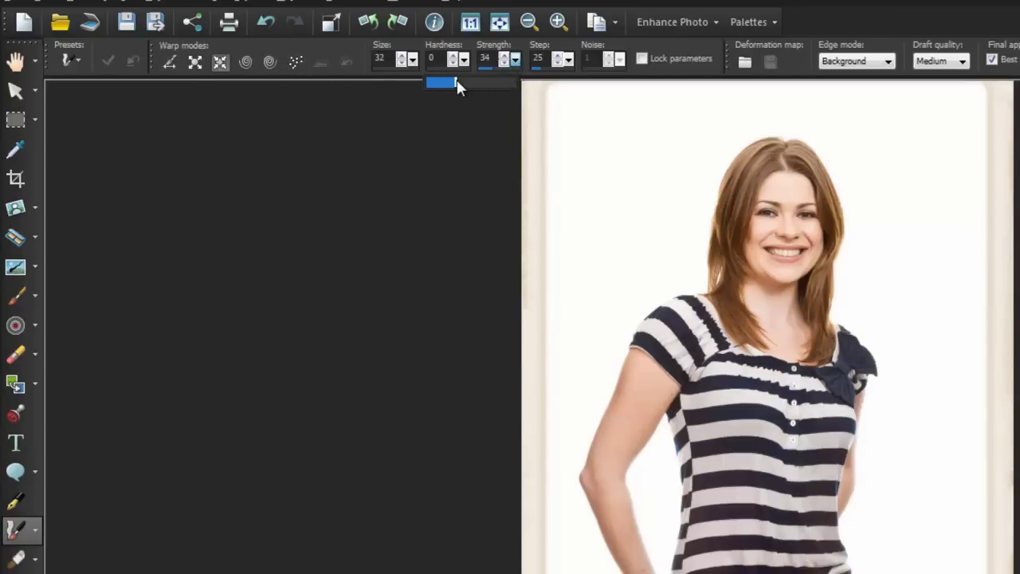
left_click_drag(458, 79, 454, 79)
left_click(412, 60)
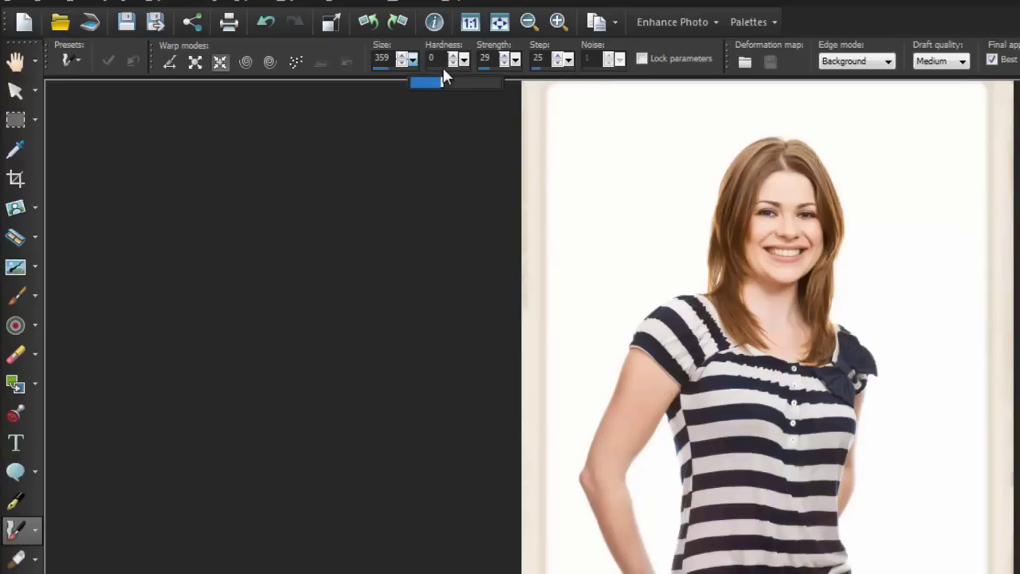
left_click_drag(440, 83, 445, 83)
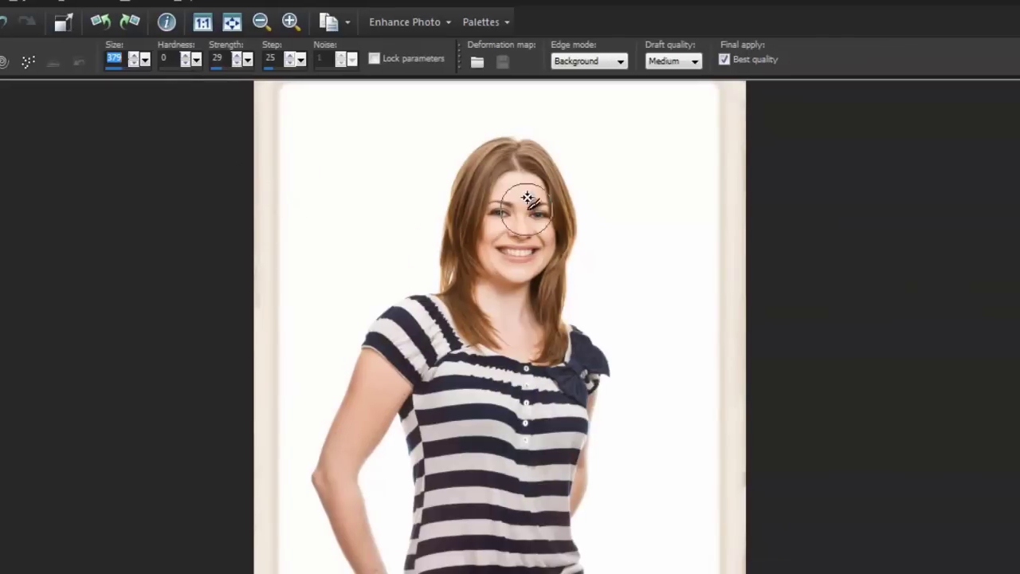
left_click_drag(517, 171, 509, 389)
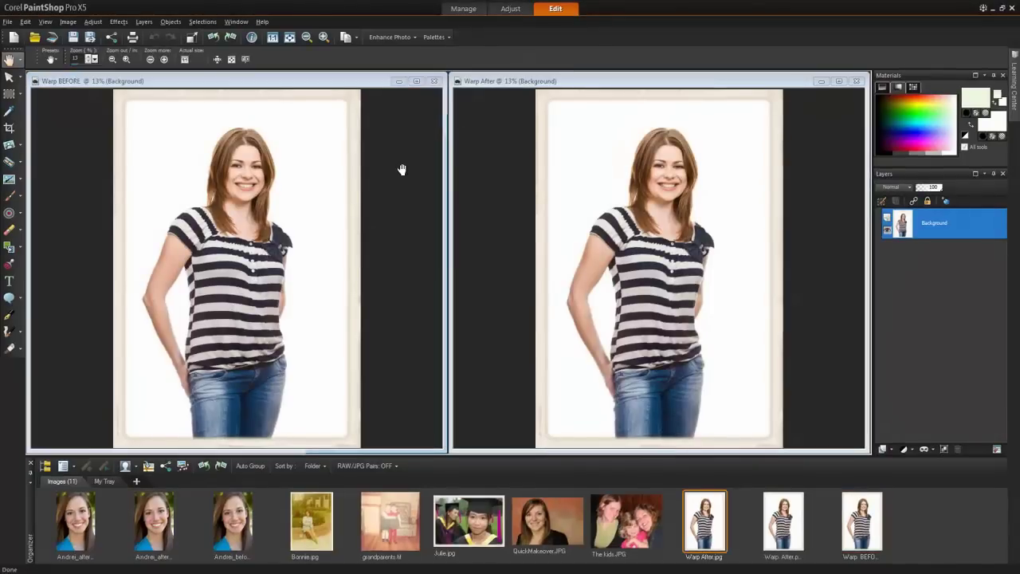
Browse the Help menu, then open the Corel Guide's What's New window.
left_click(263, 21)
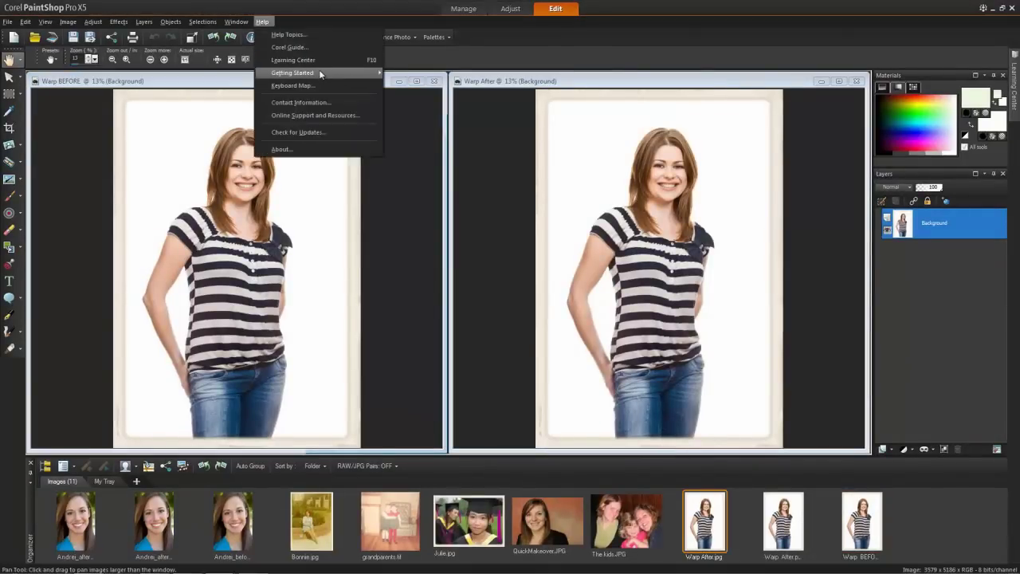
left_click(348, 132)
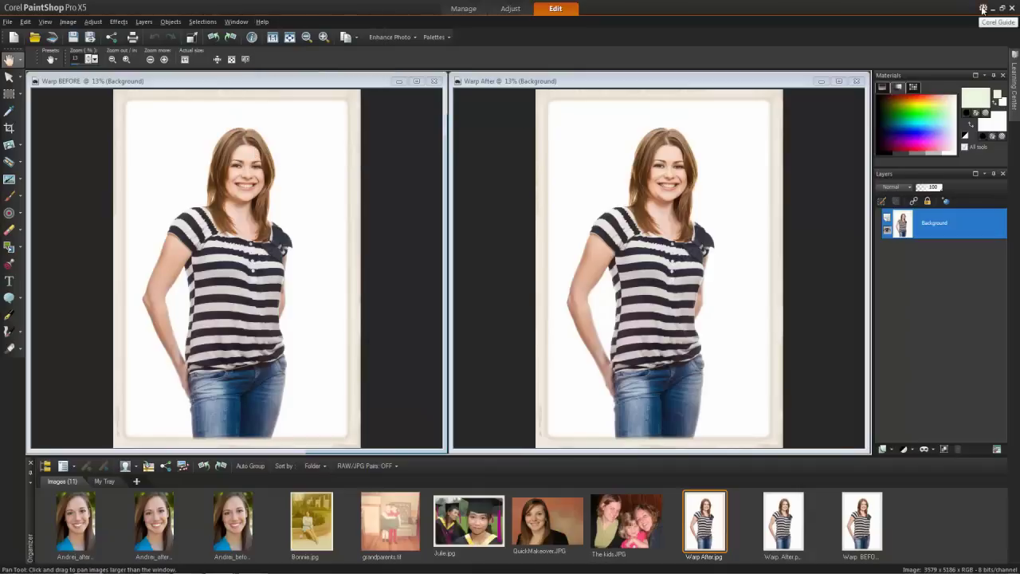
left_click(983, 9)
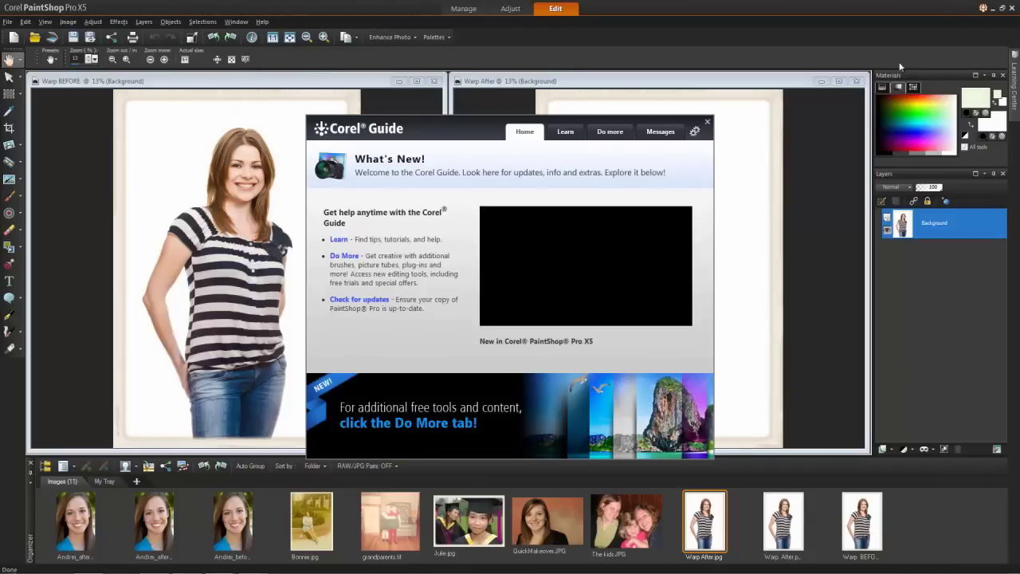